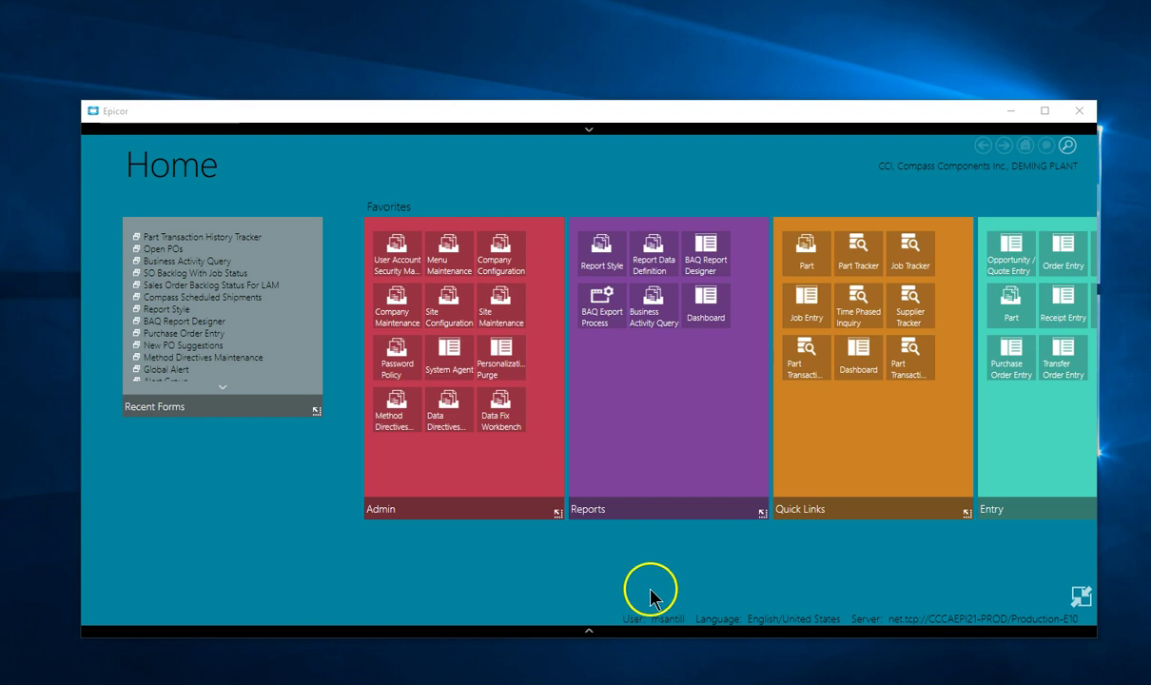
# - Pan the Home tiles, then open the search panel beside the Enterprise Search page
pyautogui.moveTo(856, 552); pyautogui.dragTo(587, 560)
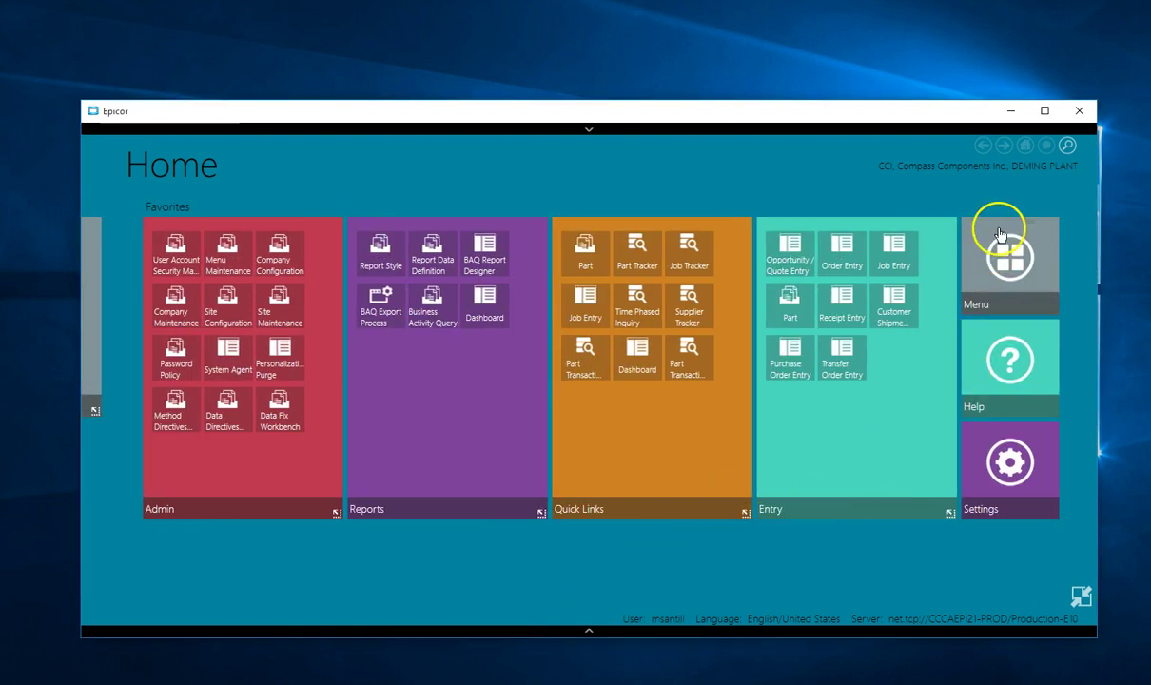
pyautogui.click(1067, 147)
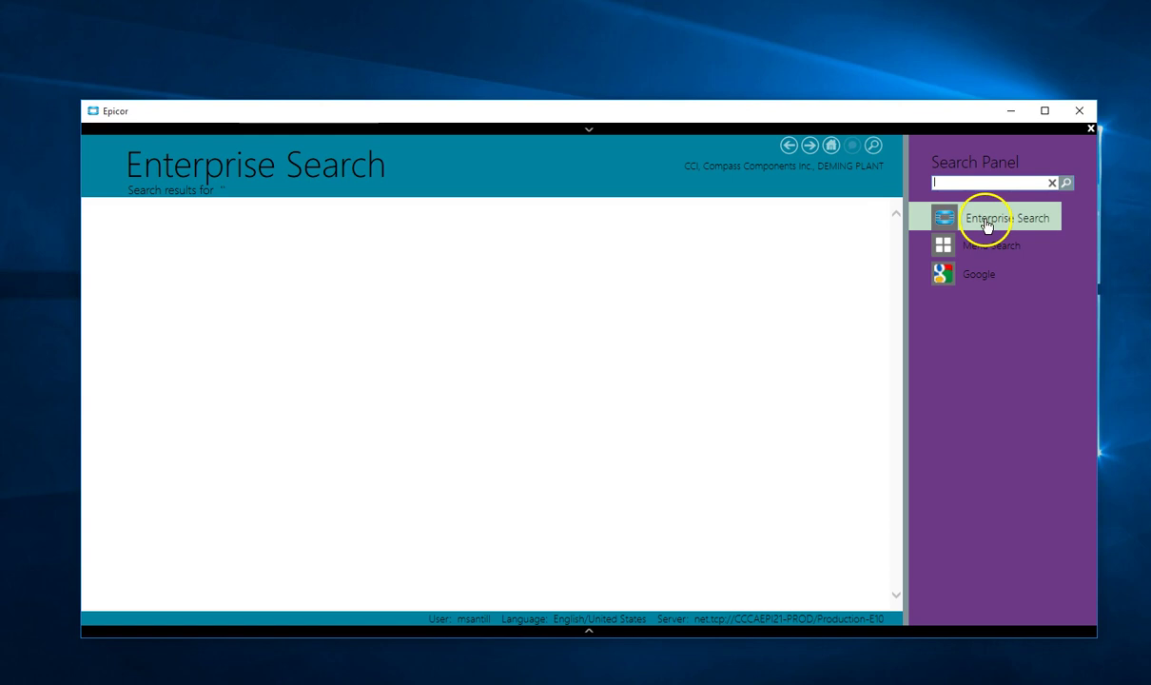
# - Try the Menu Search and Google sources, dismiss the script error, then return to Enterprise Search
pyautogui.click(980, 246)
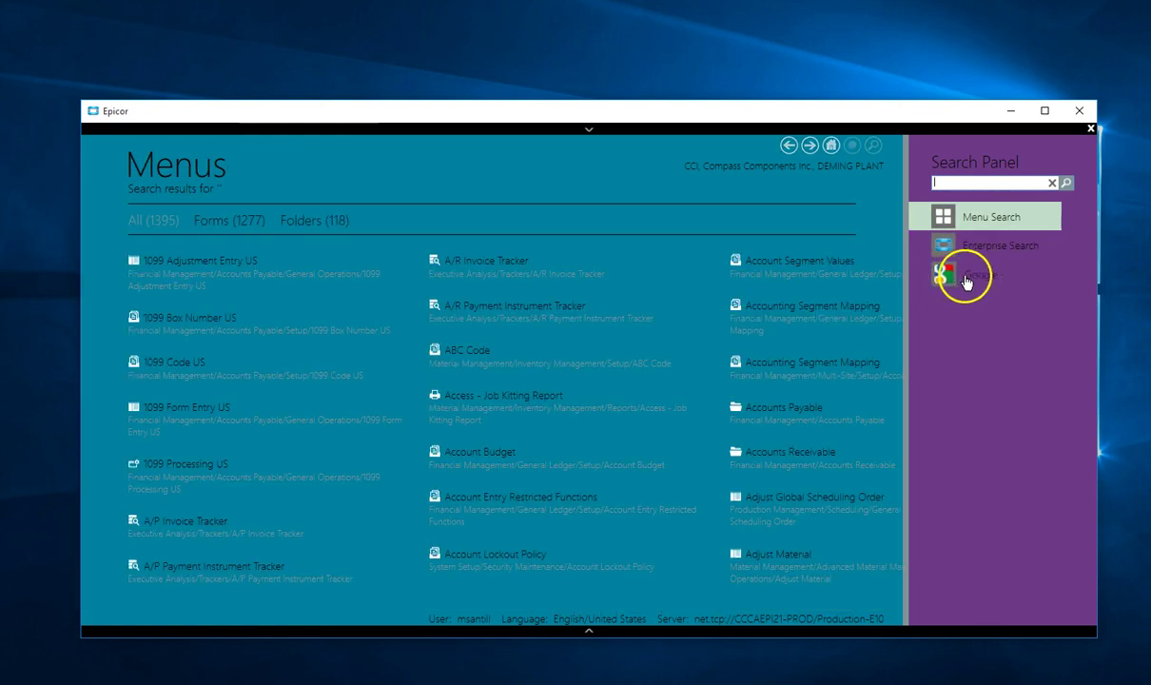
pyautogui.click(966, 279)
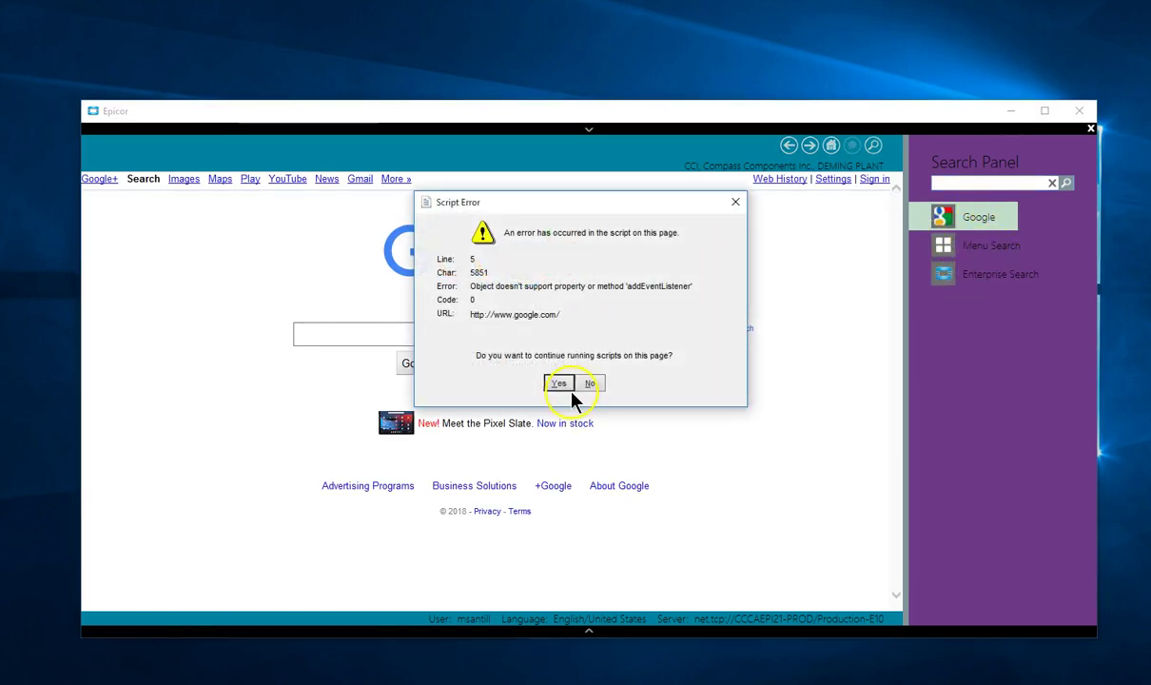
pyautogui.click(590, 383)
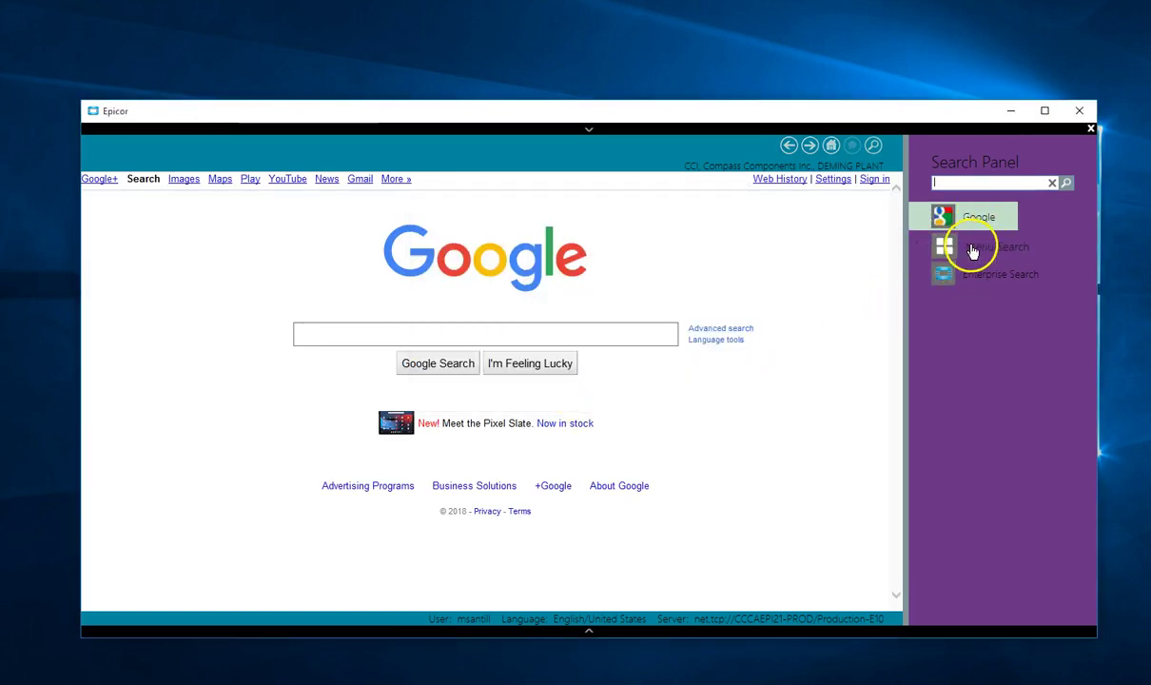
pyautogui.click(984, 280)
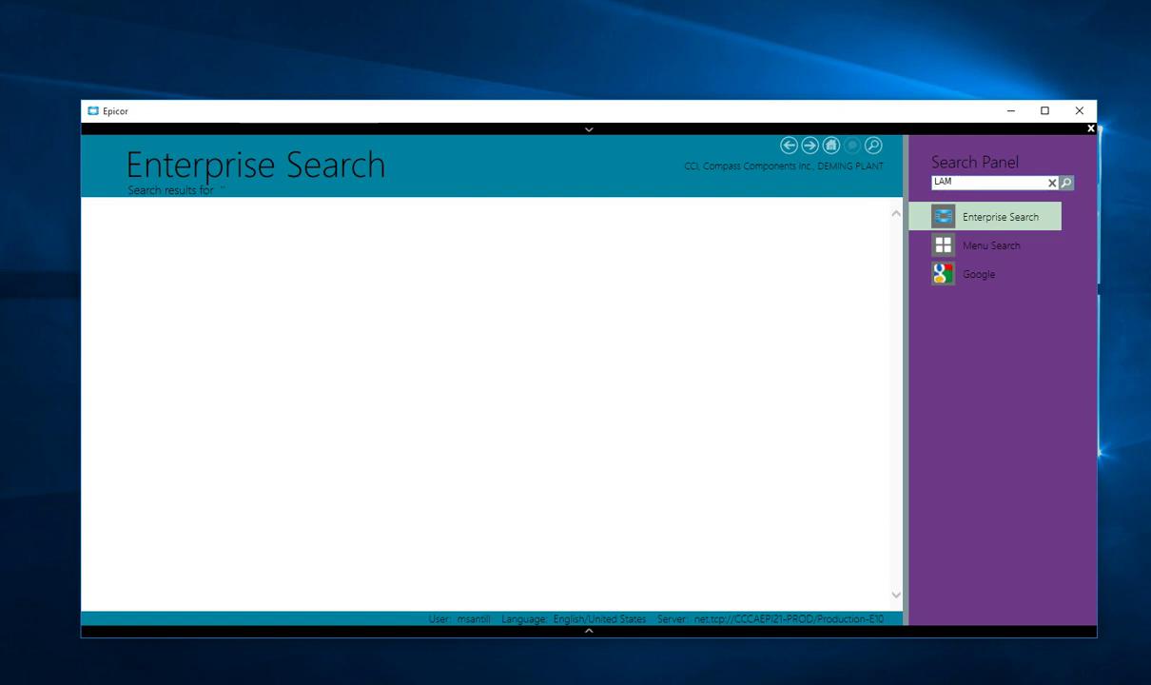
# - Search LAM to list its matching shipments, then clear the search box
pyautogui.press('Return')
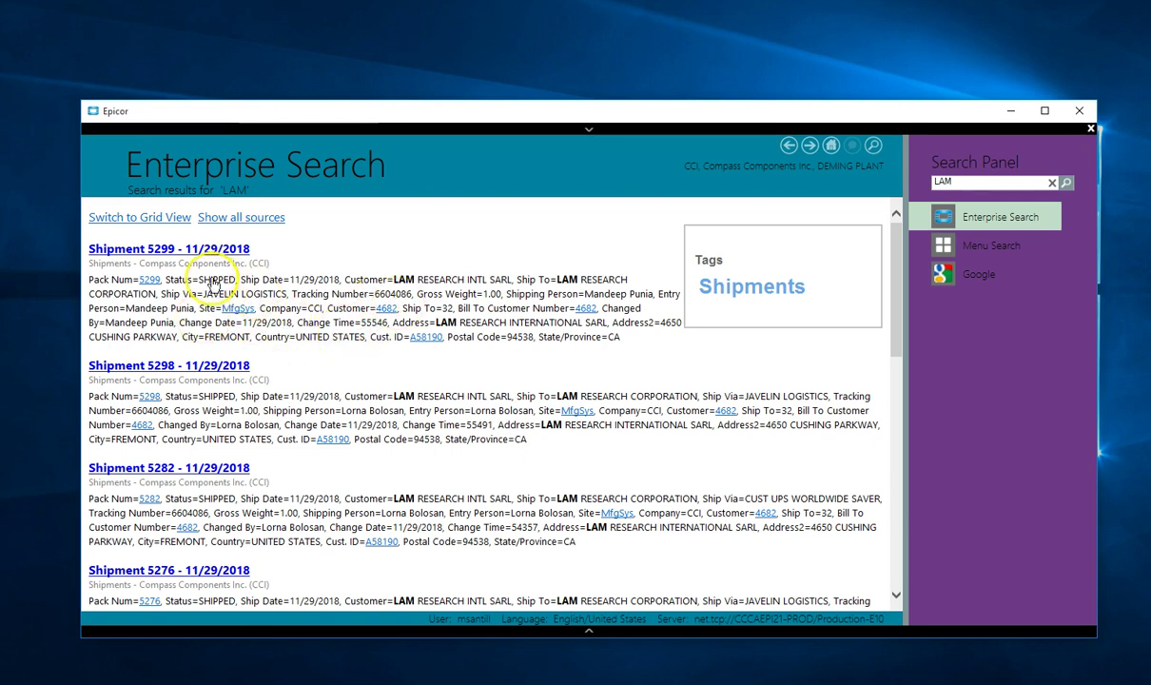
pyautogui.click(1052, 184)
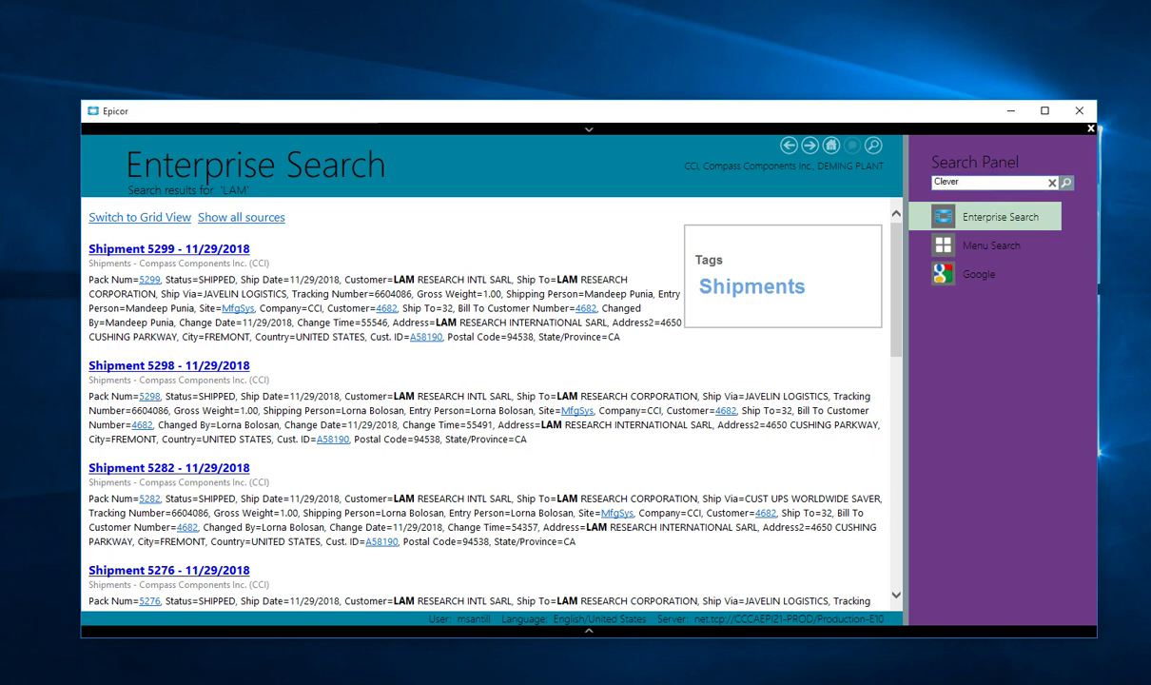
# - Search Clever across all sources to list matching parts, then clear the search box
pyautogui.press('Return')
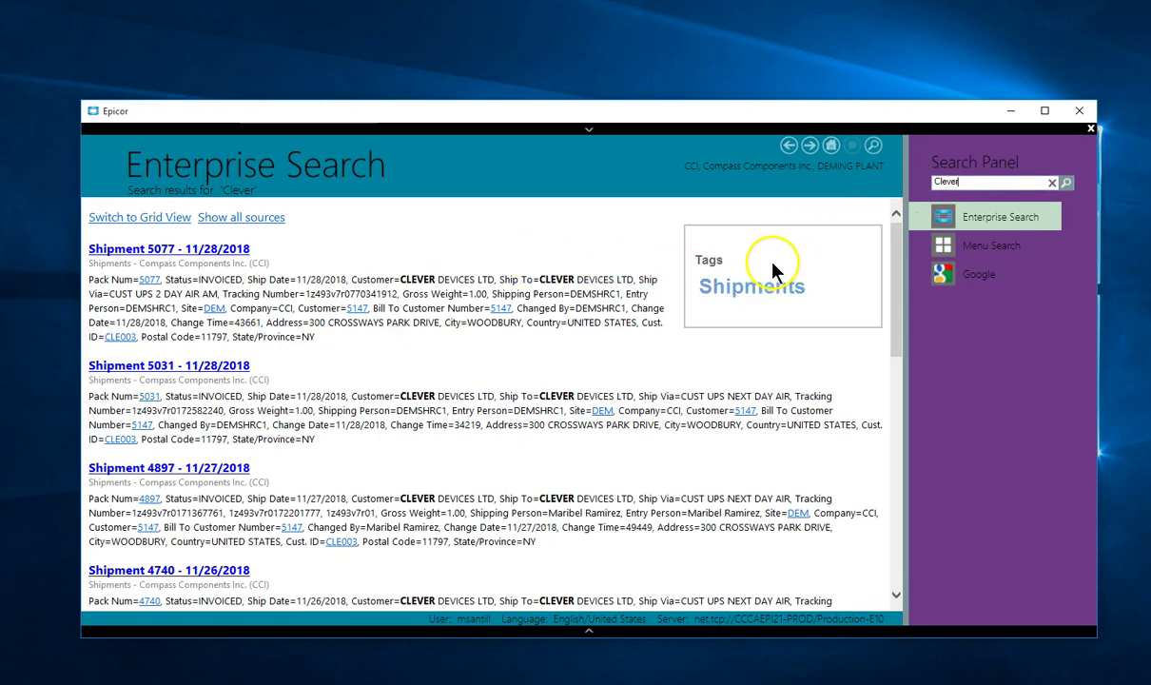
pyautogui.click(243, 218)
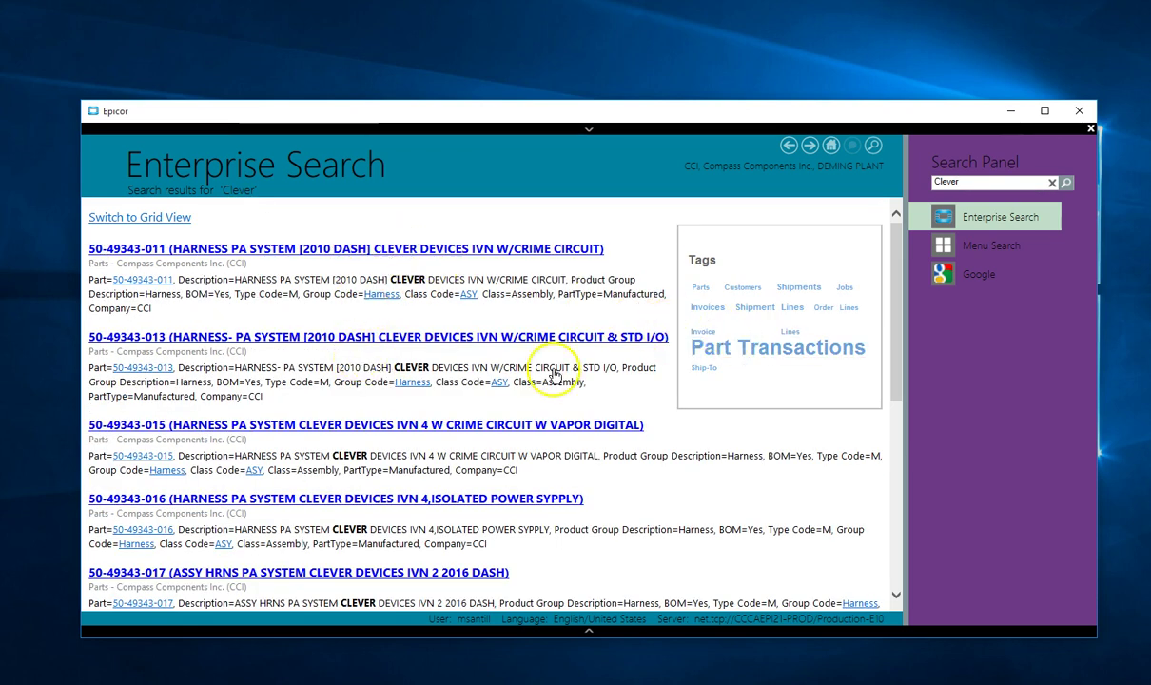
pyautogui.click(1018, 182)
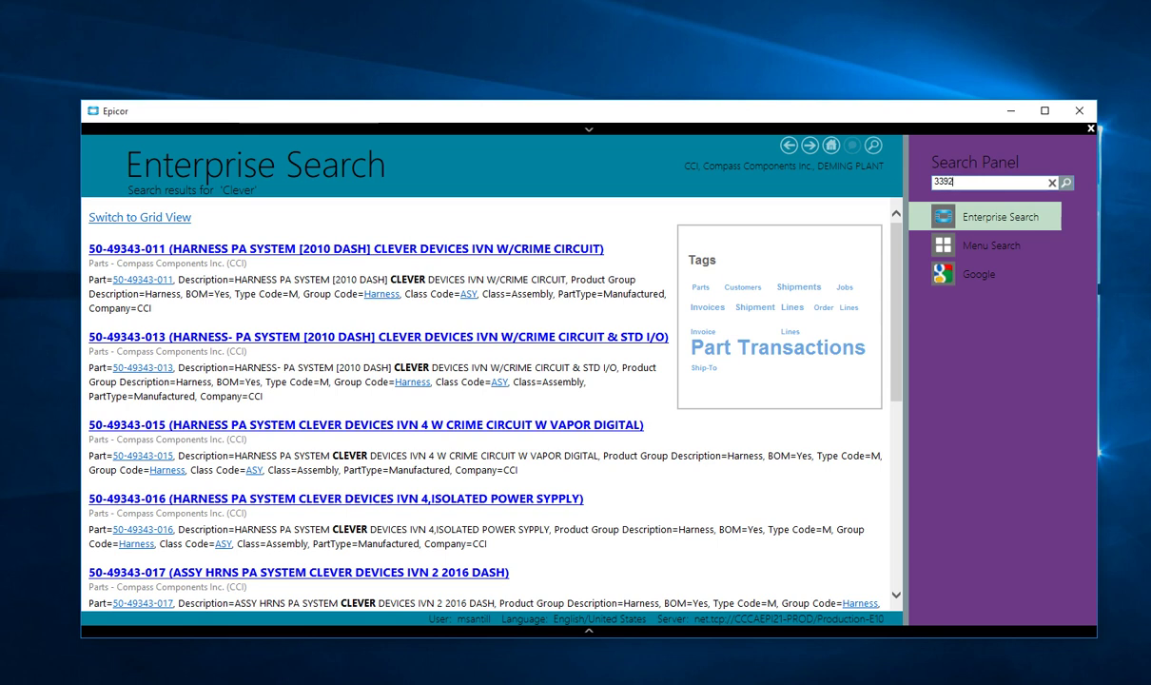
# - Search the sales order number and open its first order line in Sales Order Entry
pyautogui.press('Return')
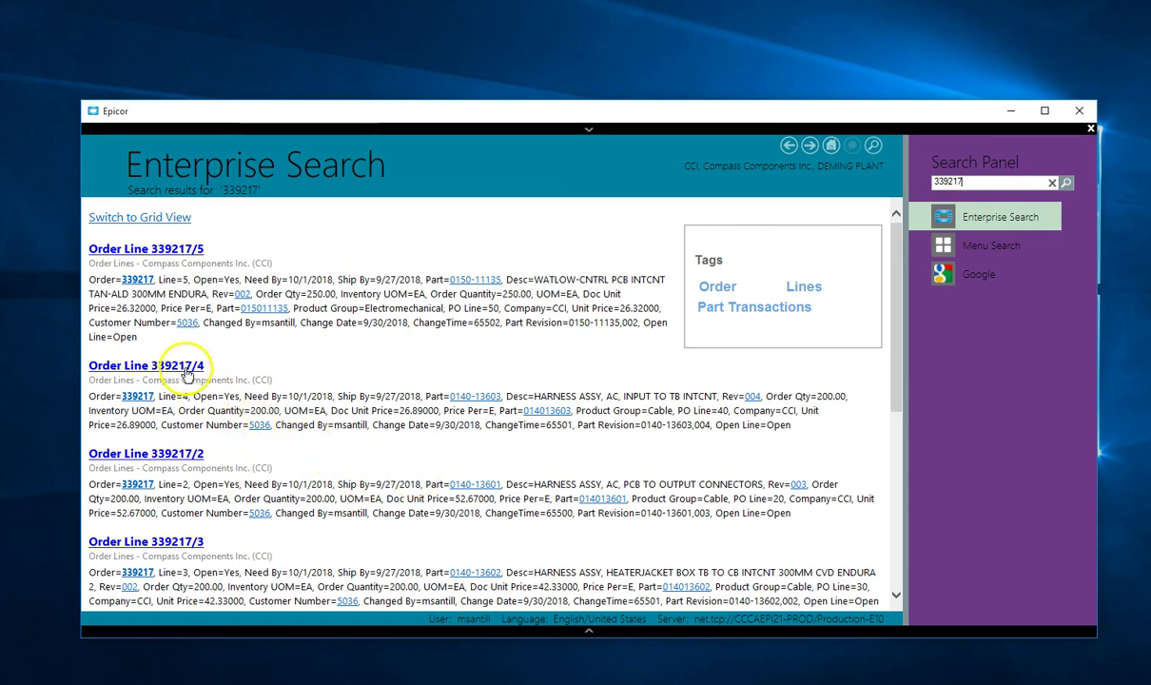
pyautogui.click(174, 250)
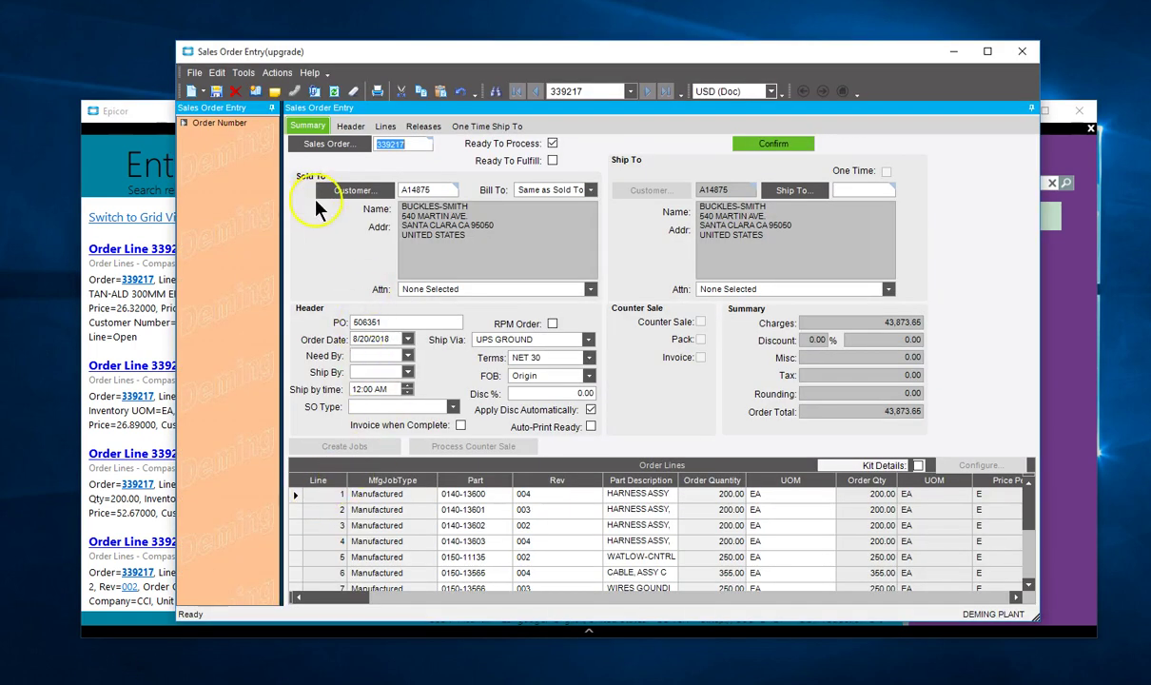
# - Close Sales Order Entry and search for job number FR0801278
pyautogui.click(1022, 51)
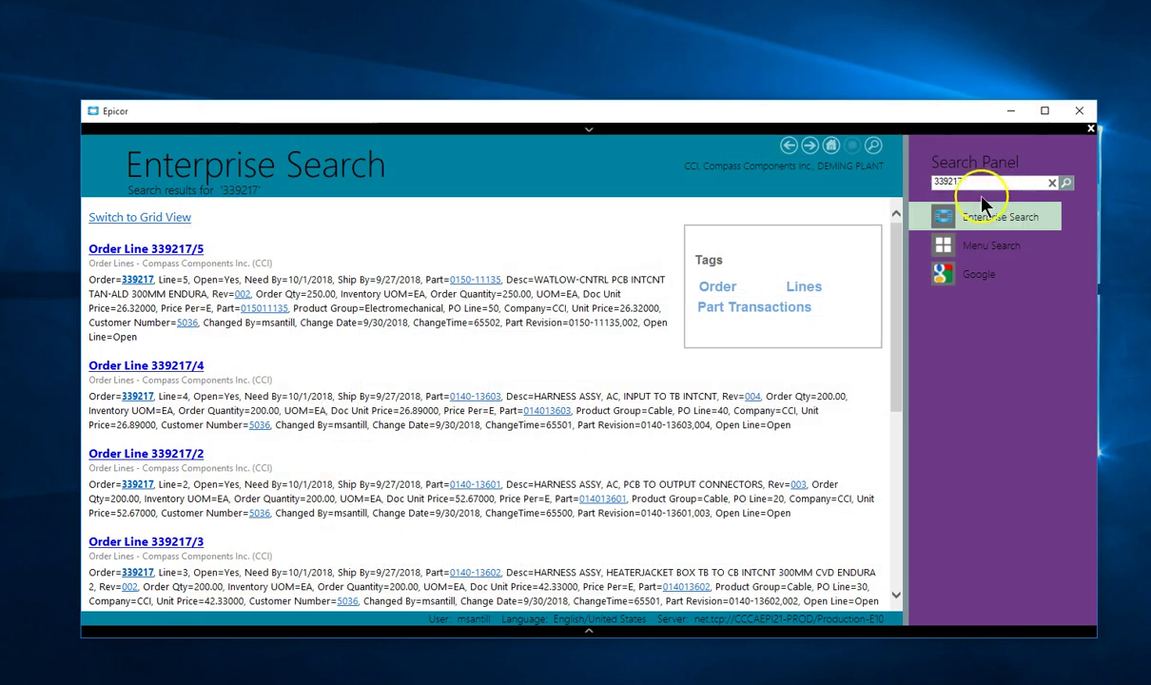
pyautogui.moveTo(982, 184); pyautogui.dragTo(917, 181)
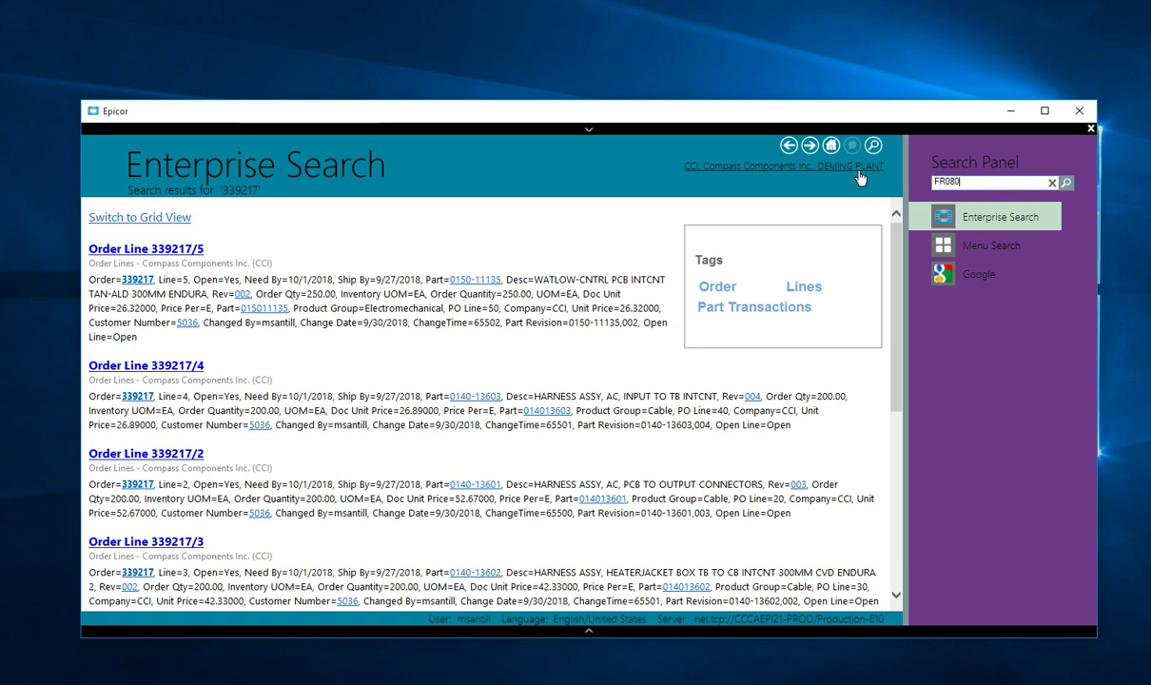
pyautogui.write('1278')
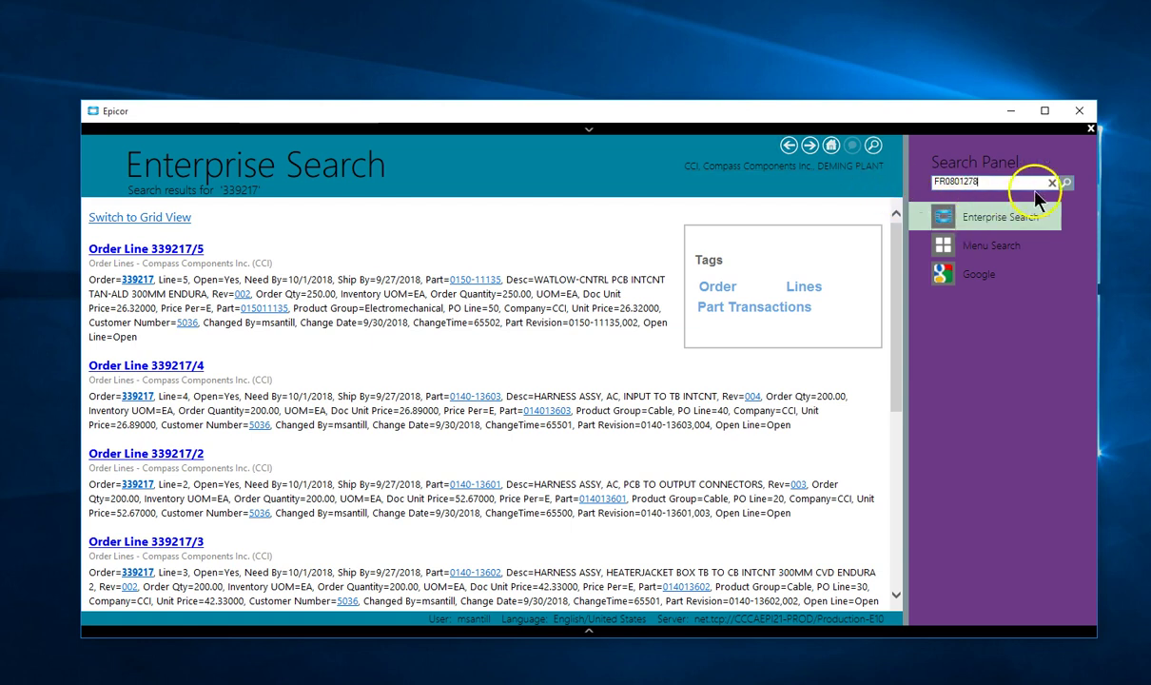
pyautogui.click(1067, 186)
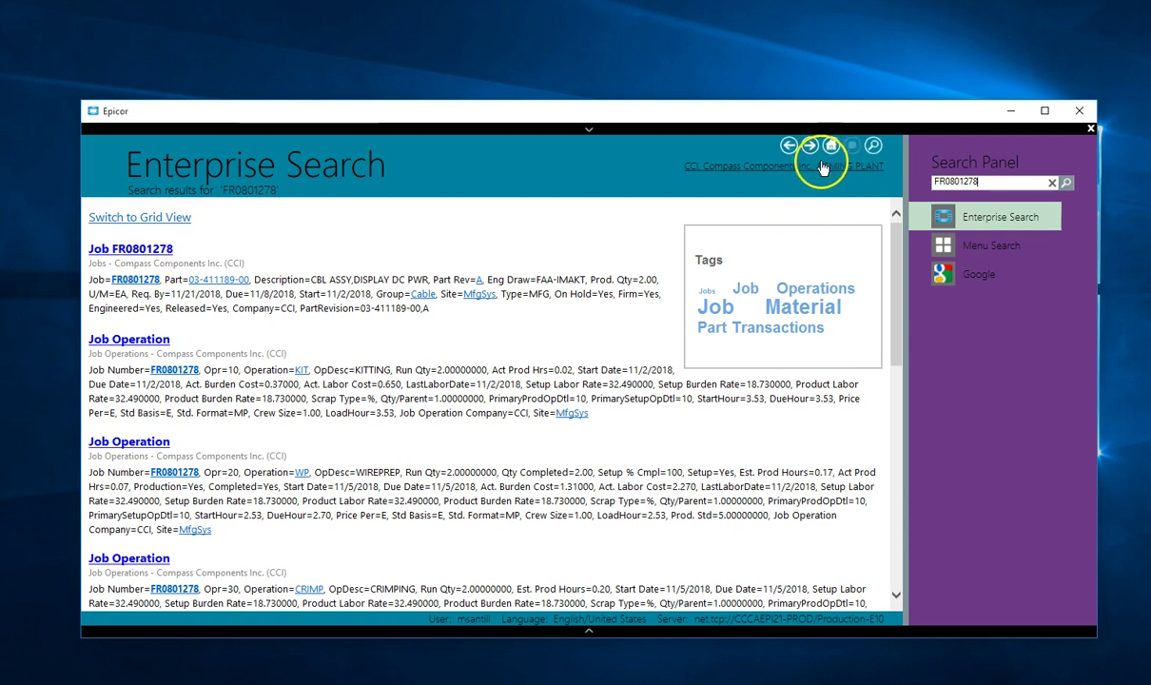
# - Open job FR0801278 in Job Entry, select its job number, then close it
pyautogui.click(124, 246)
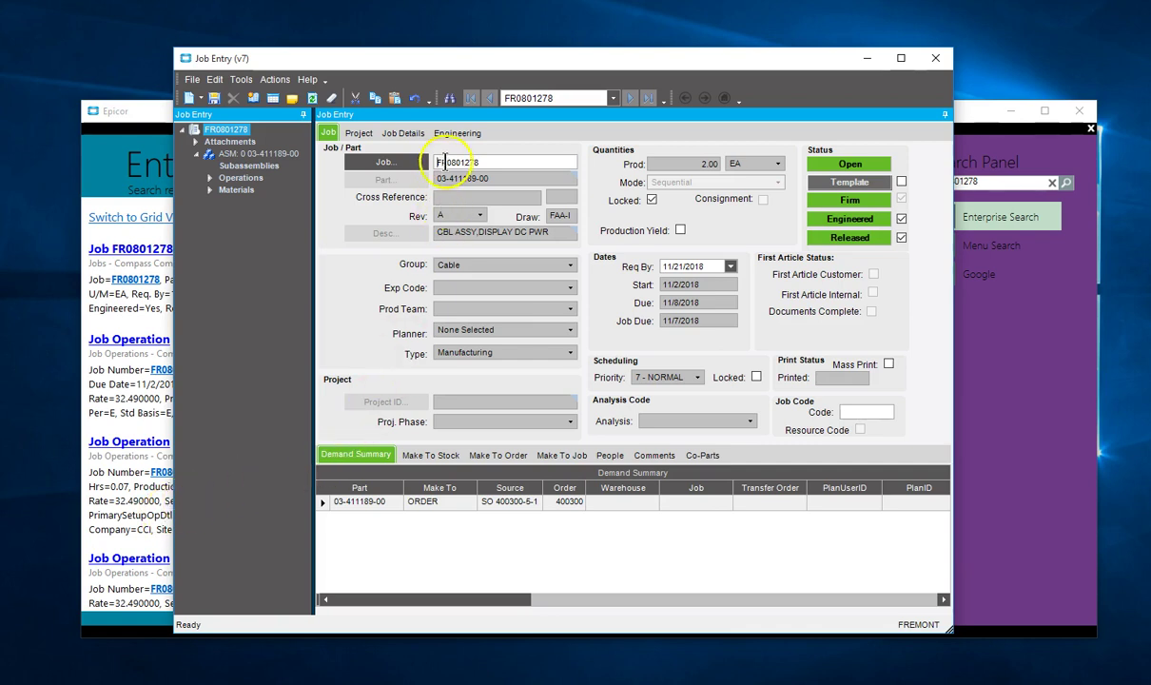
pyautogui.moveTo(501, 161); pyautogui.dragTo(423, 163)
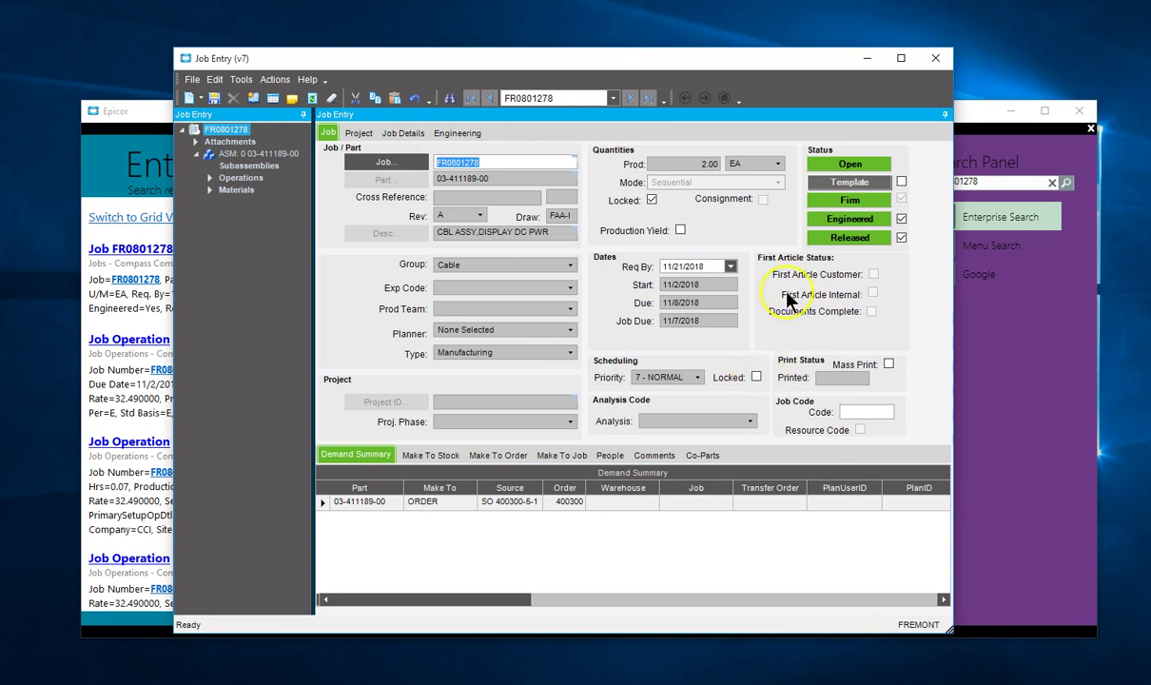
pyautogui.click(936, 58)
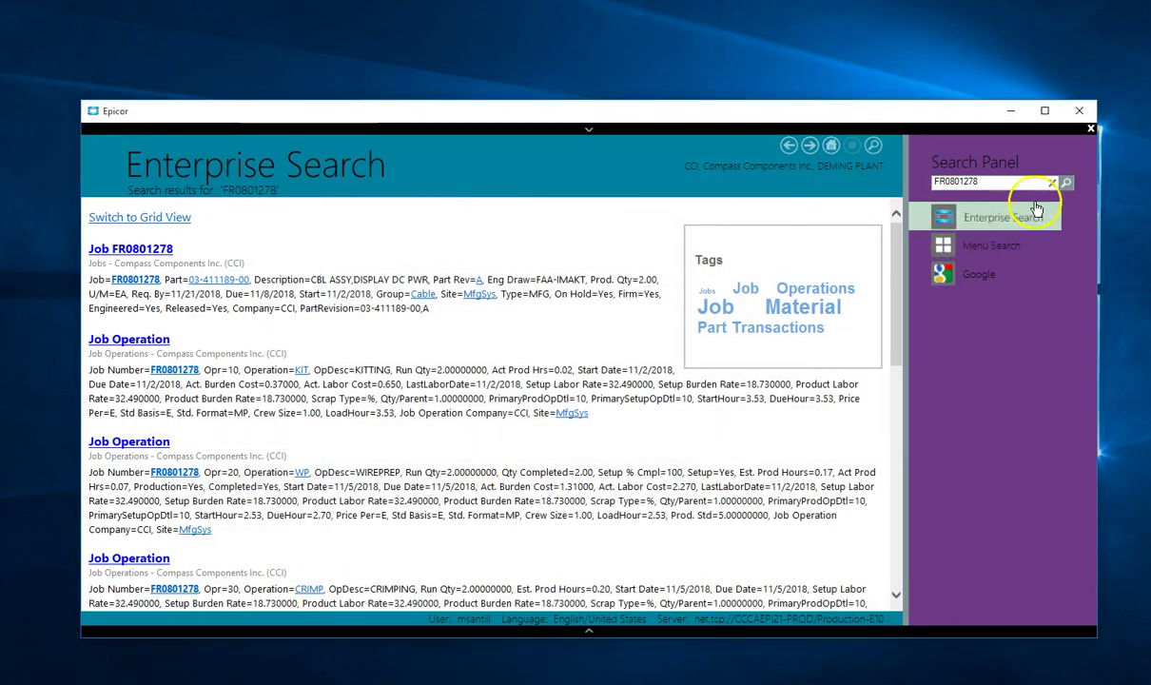
# - Run the purchase order 301739 search, then clear the query box
pyautogui.click(1004, 185)
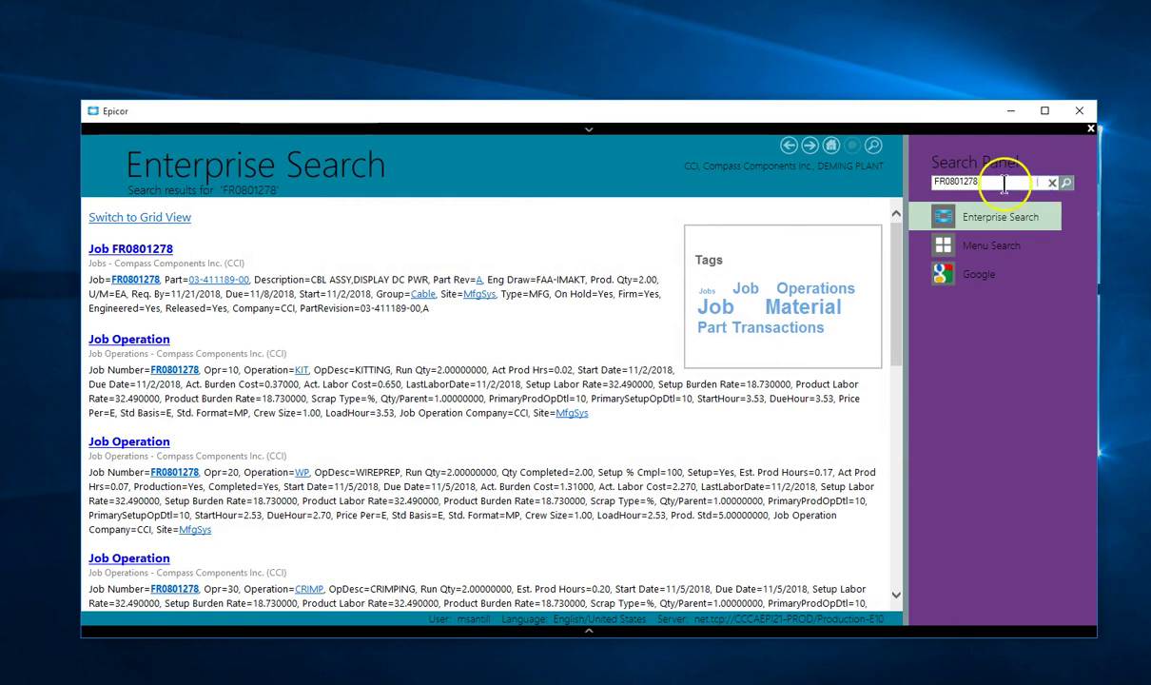
pyautogui.click(1053, 183)
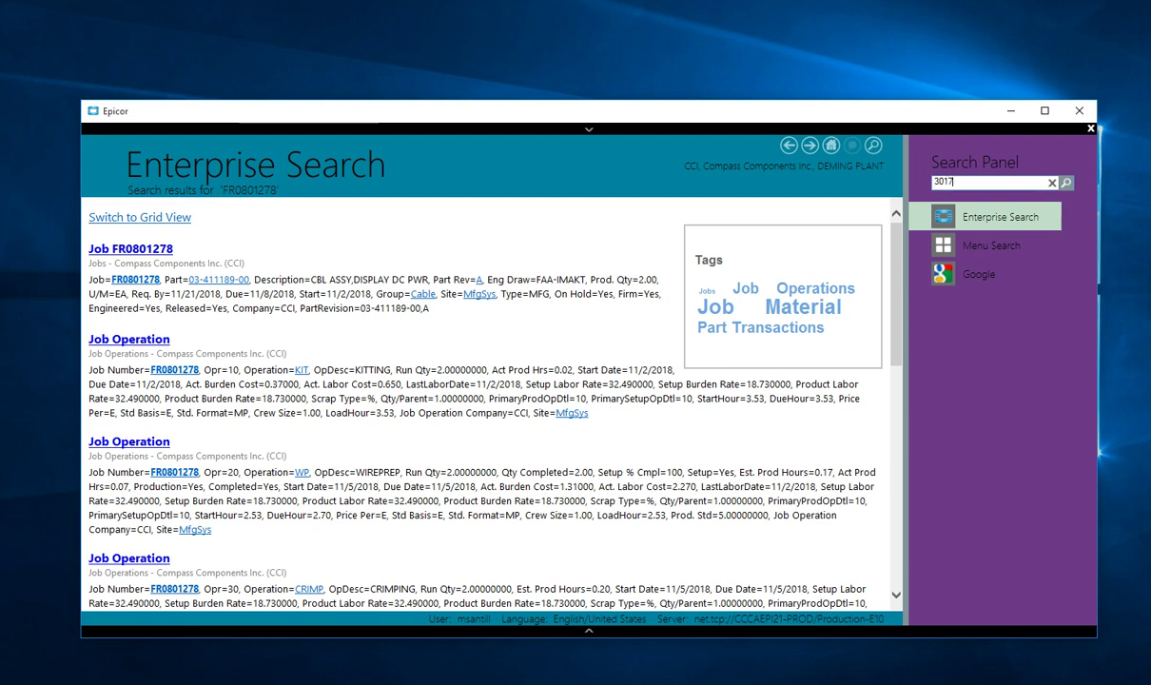
pyautogui.press('Return')
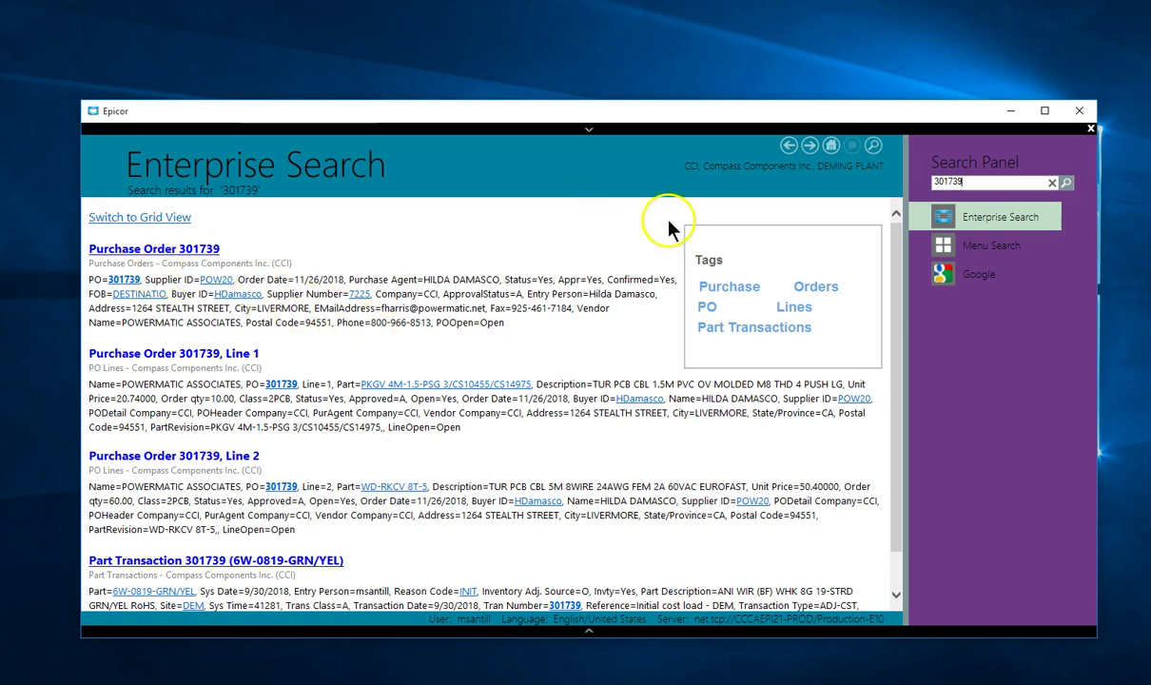
pyautogui.click(970, 185)
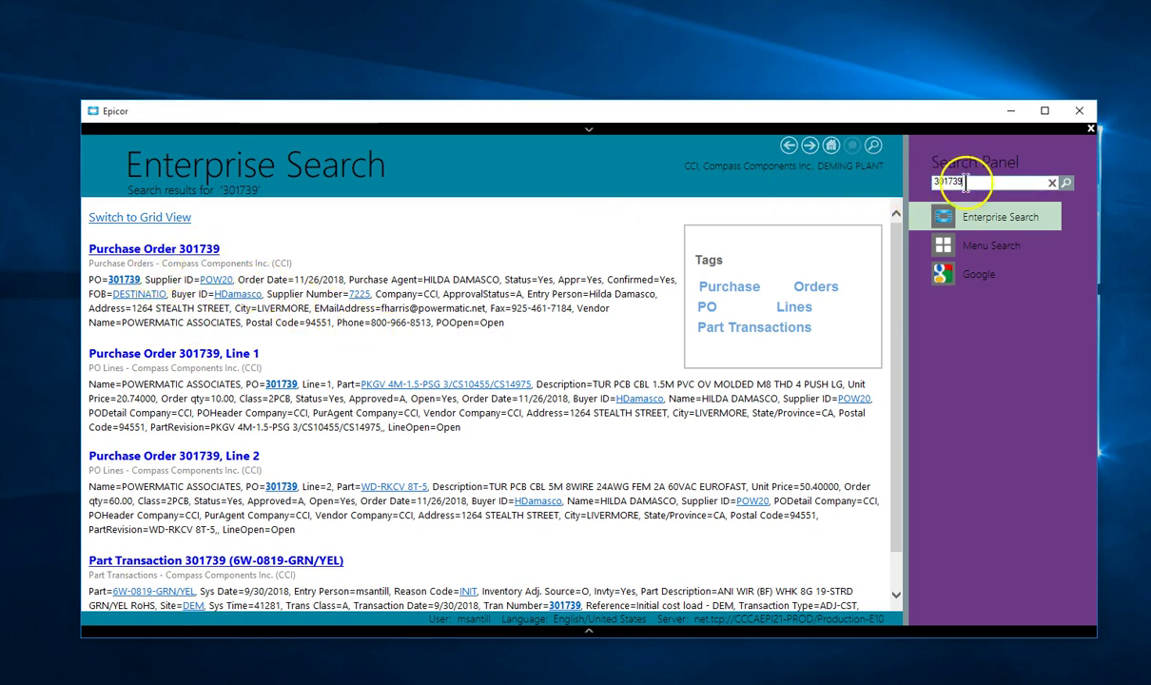
pyautogui.click(1053, 182)
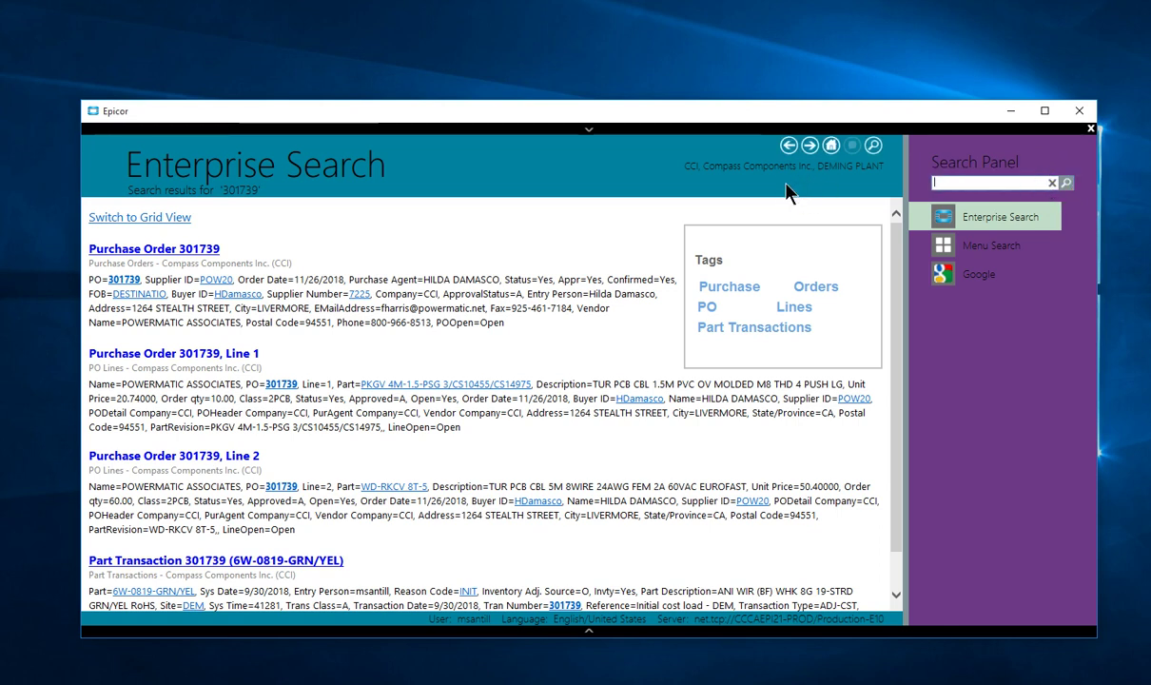
# - Search POs by the purchase agent and supplier ANI10, narrow to 11/28/2018, then clear
pyautogui.write('Chuck ANI10')
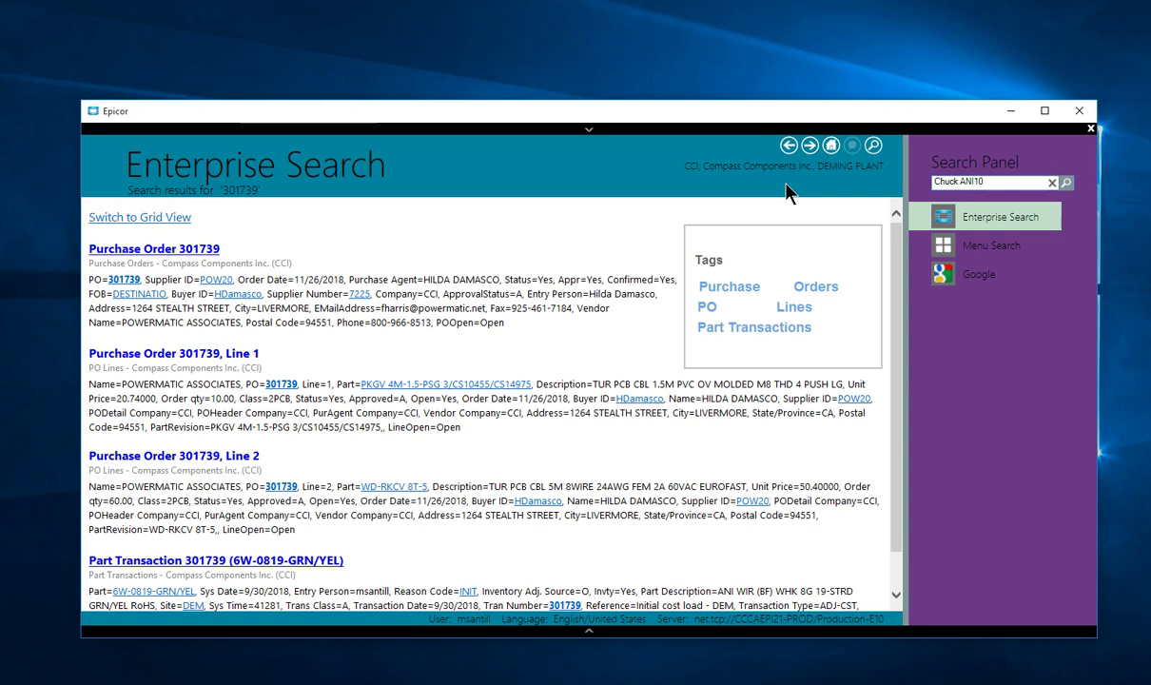
pyautogui.press('Return')
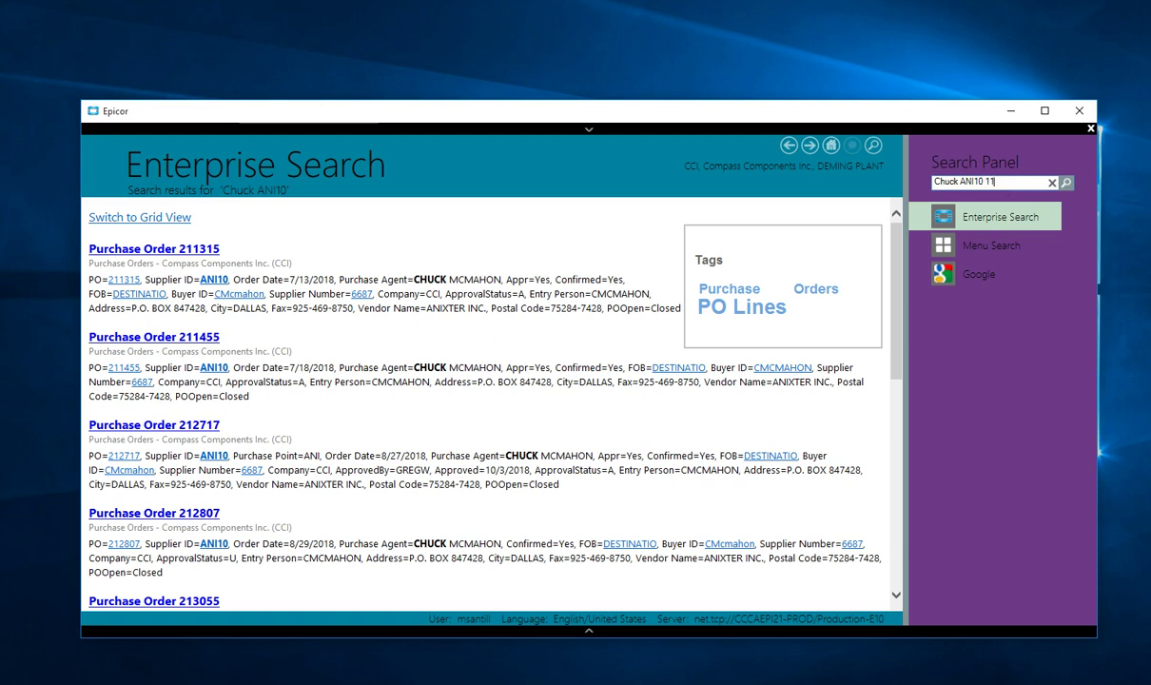
pyautogui.write('28/2018')
pyautogui.press('Return')
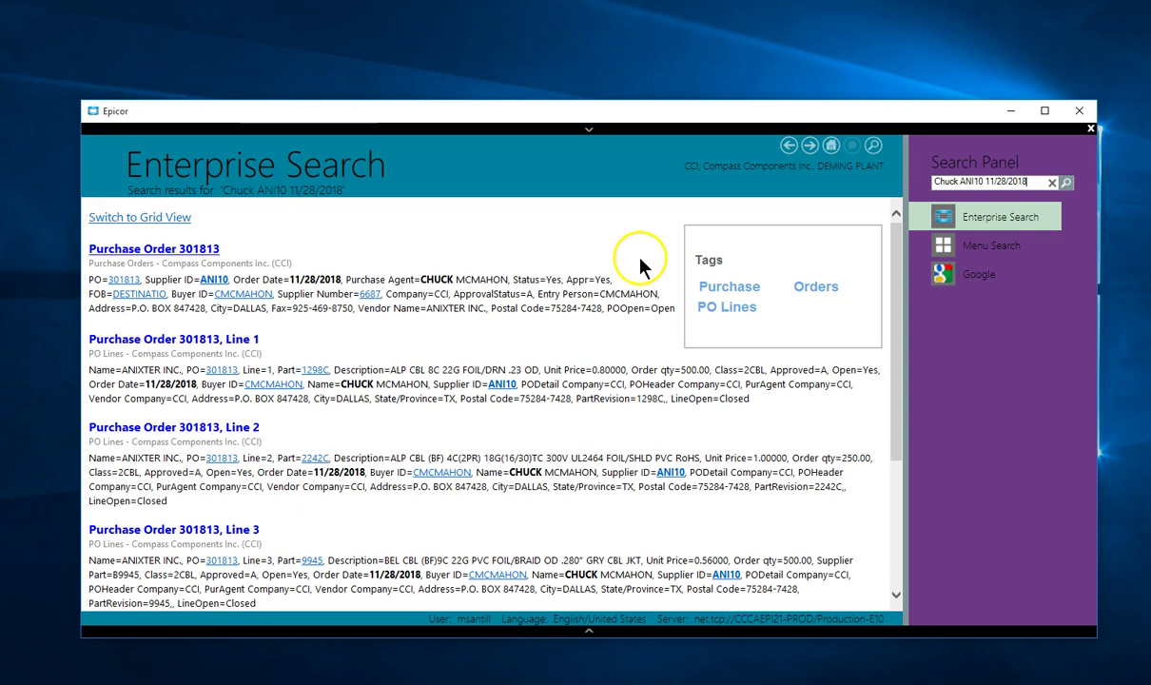
pyautogui.click(1052, 183)
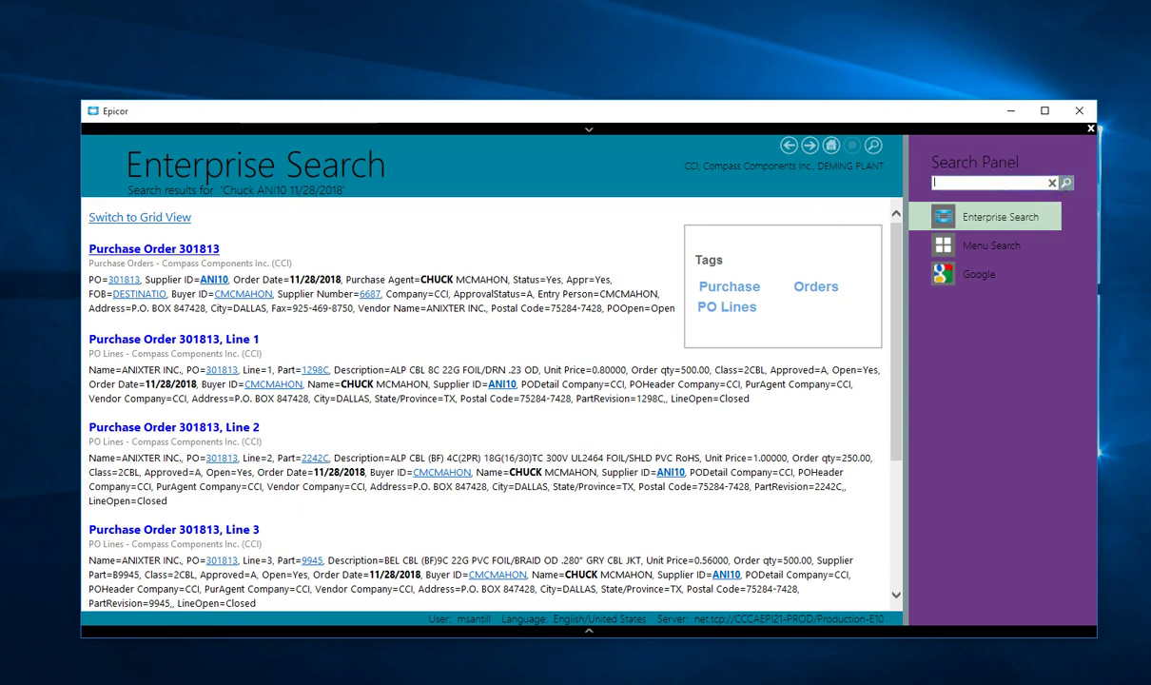
# - Search 'lam shipment gdl' for GDL shipments, then drag the Chrome window over Epicor
pyautogui.write('lam')
pyautogui.write(' shipmen')
pyautogui.write('t')
pyautogui.write(' gu')
pyautogui.press('Return')
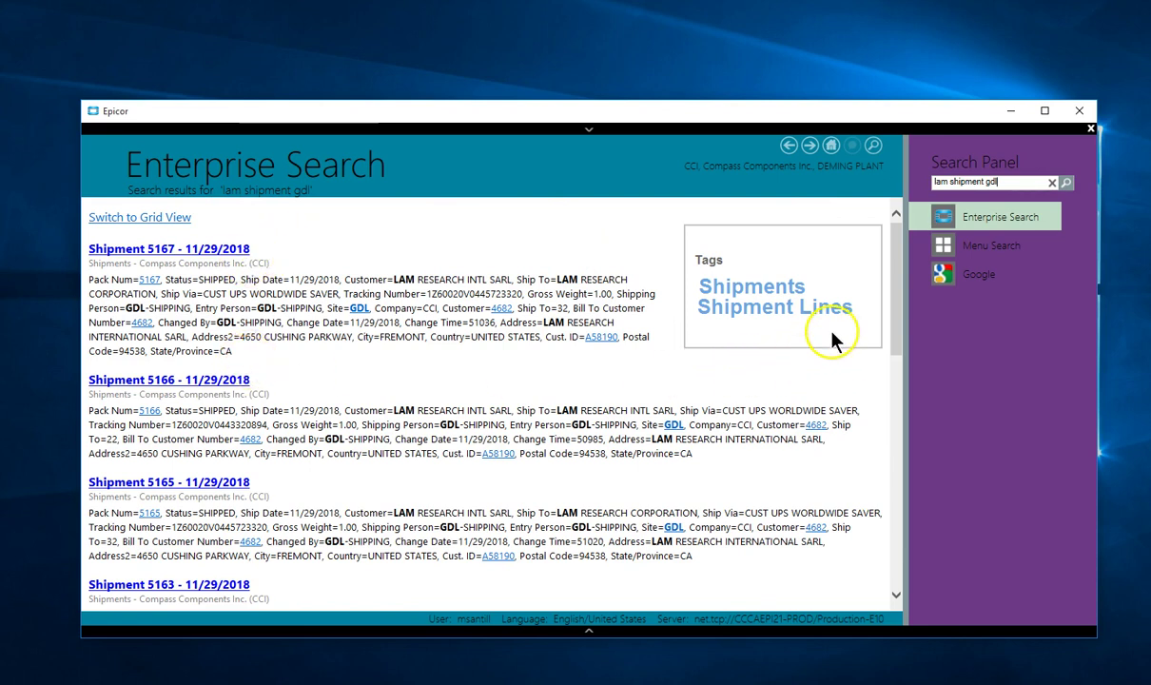
pyautogui.click(132, 657)
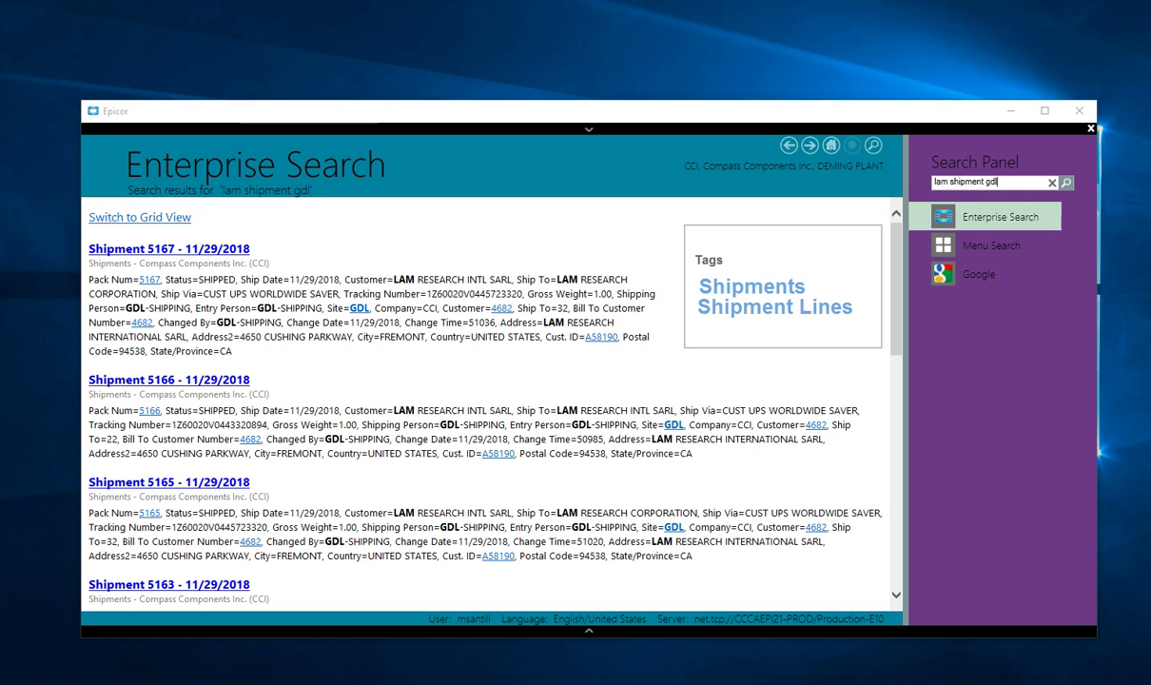
pyautogui.moveTo(1150, 58); pyautogui.dragTo(514, 77)
# - Load CCCAEPI21-PROD/EES/Production/search.htm in Chrome and focus the Enterprise Search box
pyautogui.click(522, 93)
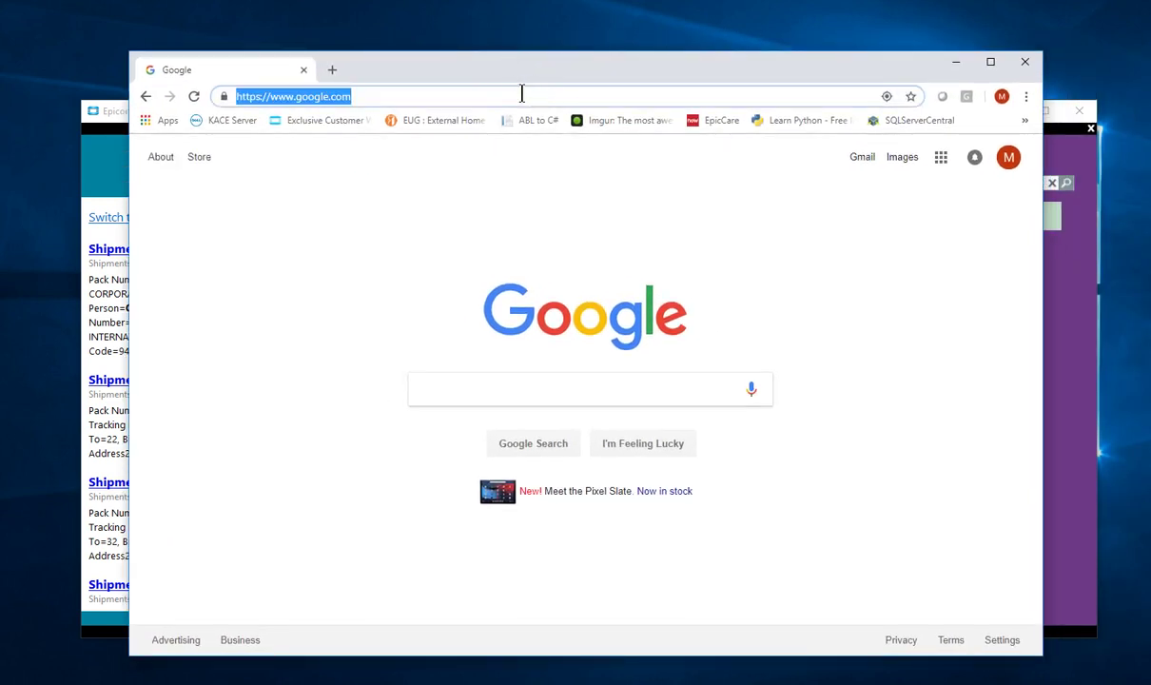
pyautogui.write('http://CCCAEPI21-PROD/EES/Production/search.htm')
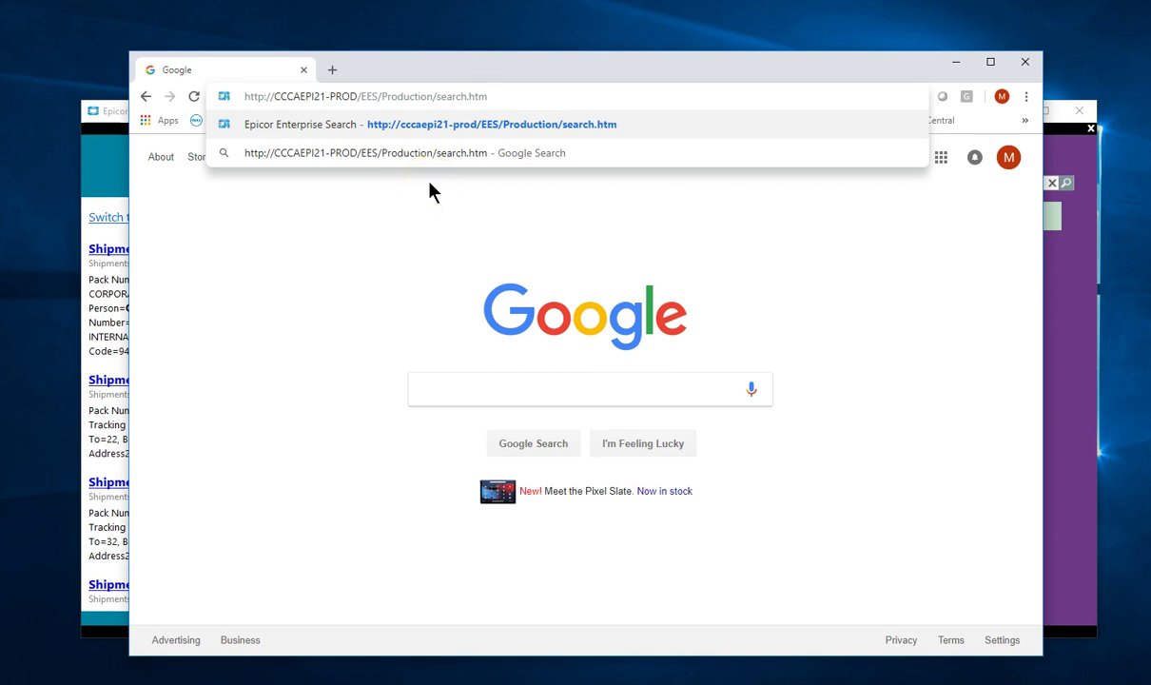
pyautogui.click(509, 194)
pyautogui.press('Return')
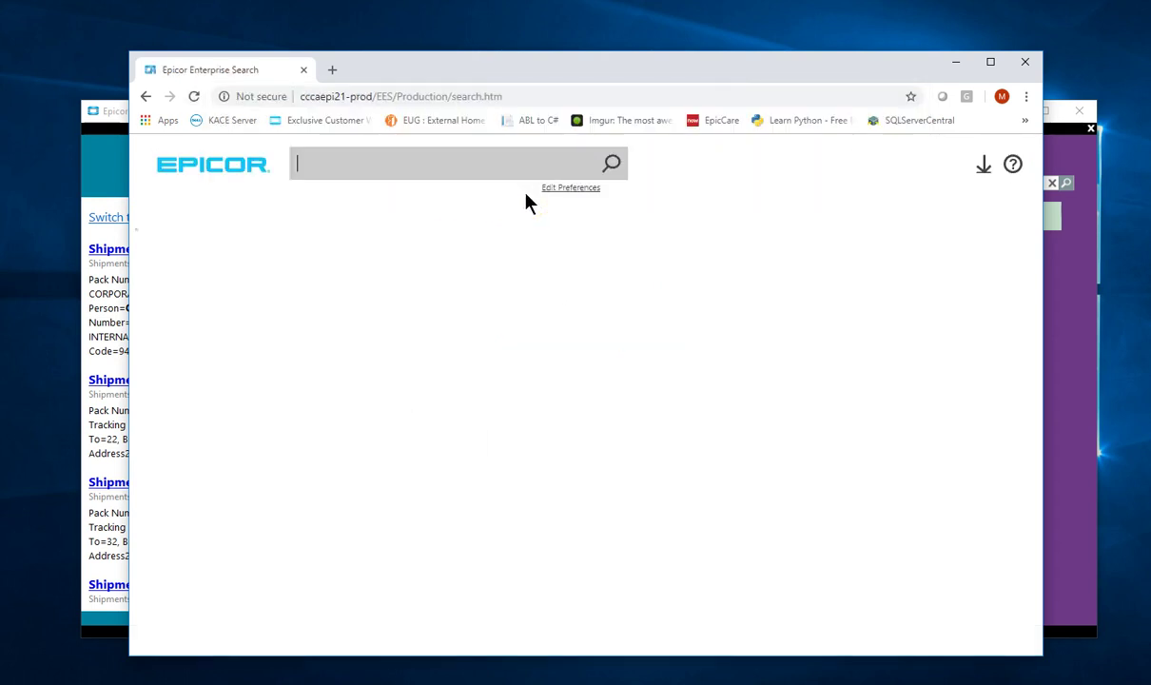
pyautogui.click(454, 179)
pyautogui.click(454, 165)
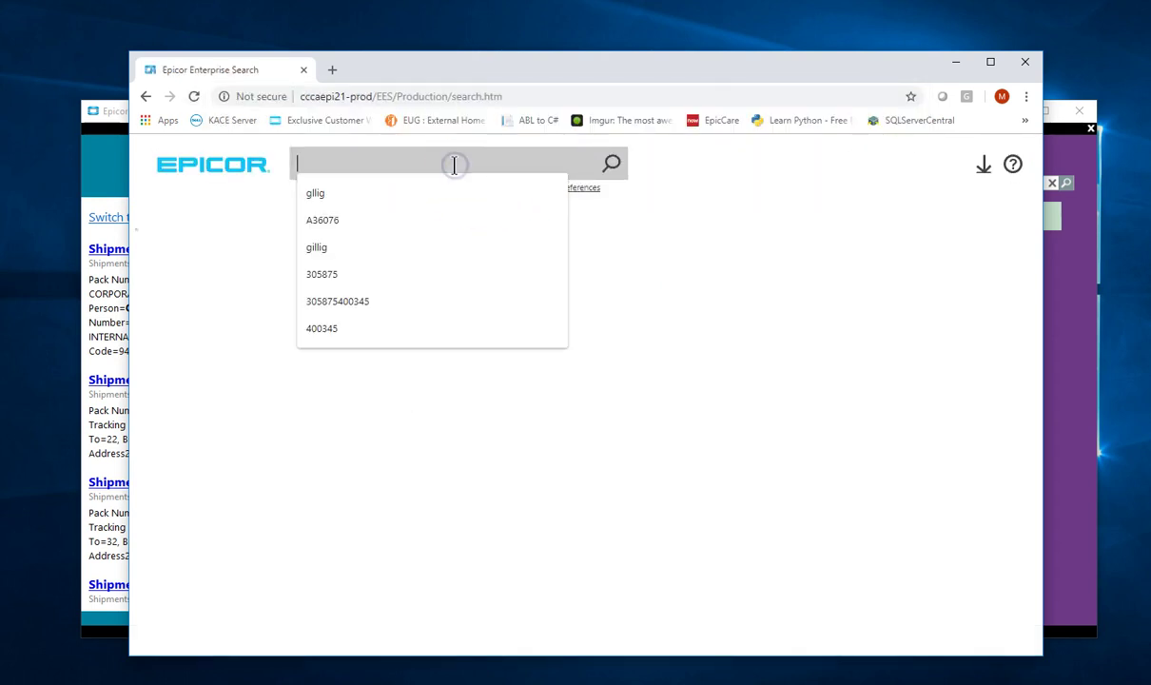
# - Search 'lam shipment gd', then search the first shipment's UPS tracking number to list shipments 5167, 5165 and 5162
pyautogui.write('lam')
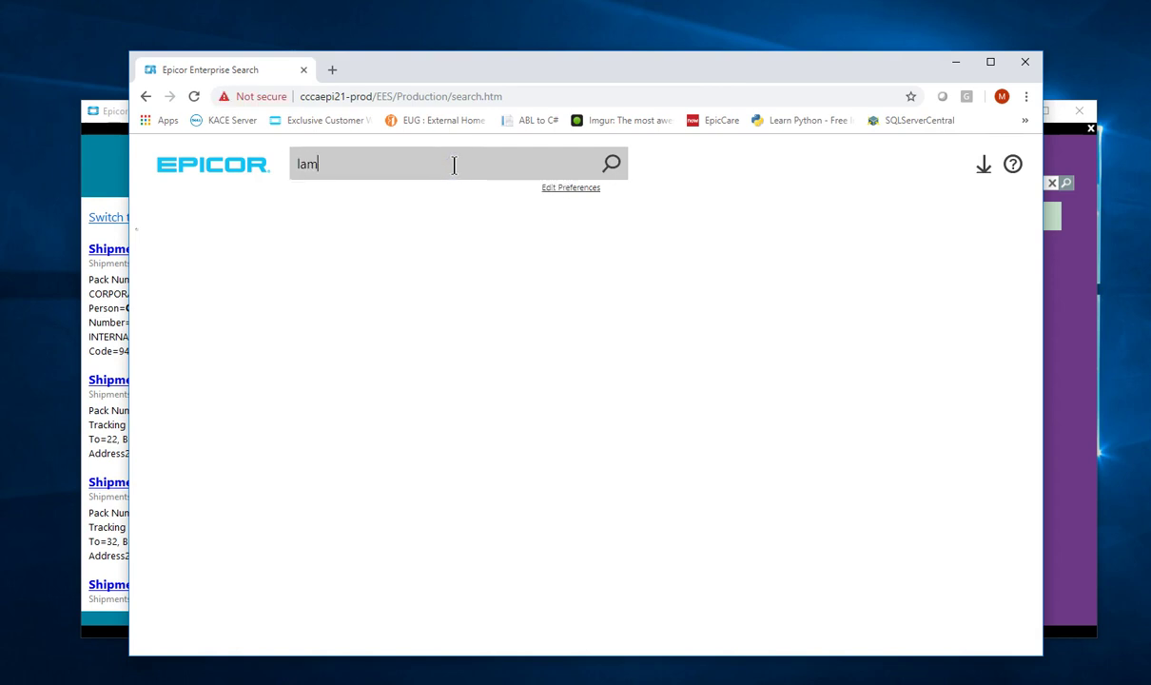
pyautogui.write(' shipment gdl')
pyautogui.press('Return')
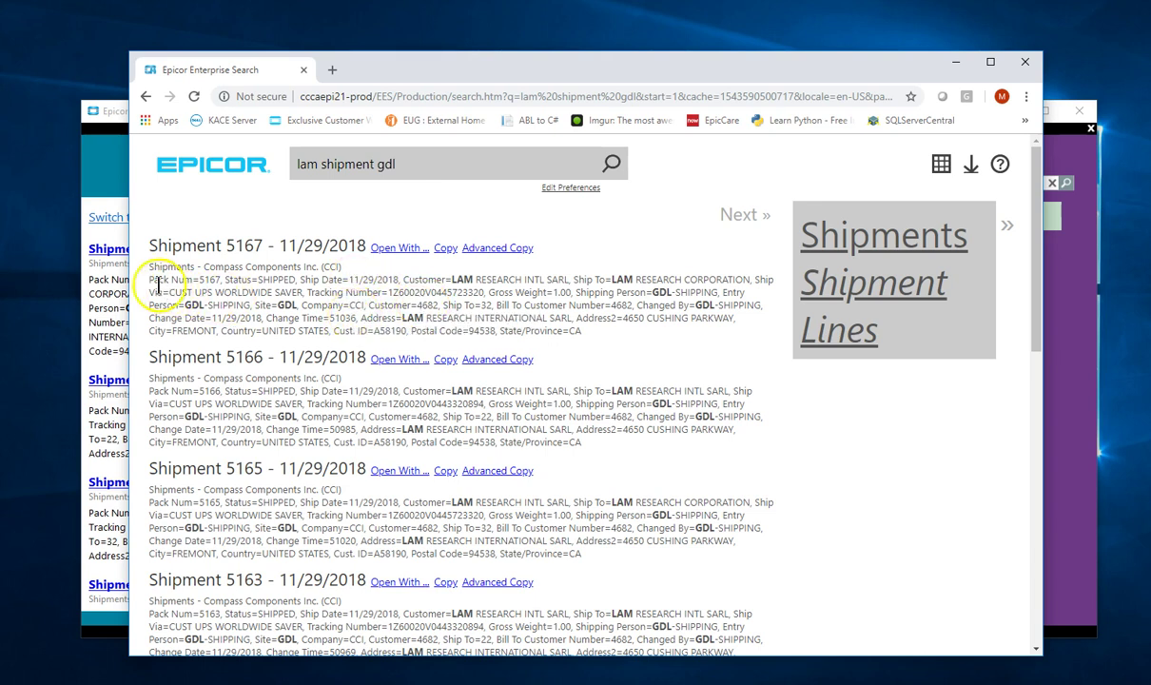
pyautogui.moveTo(152, 268); pyautogui.dragTo(389, 279)
pyautogui.moveTo(175, 292); pyautogui.dragTo(468, 291)
pyautogui.click(304, 297)
pyautogui.click(457, 295)
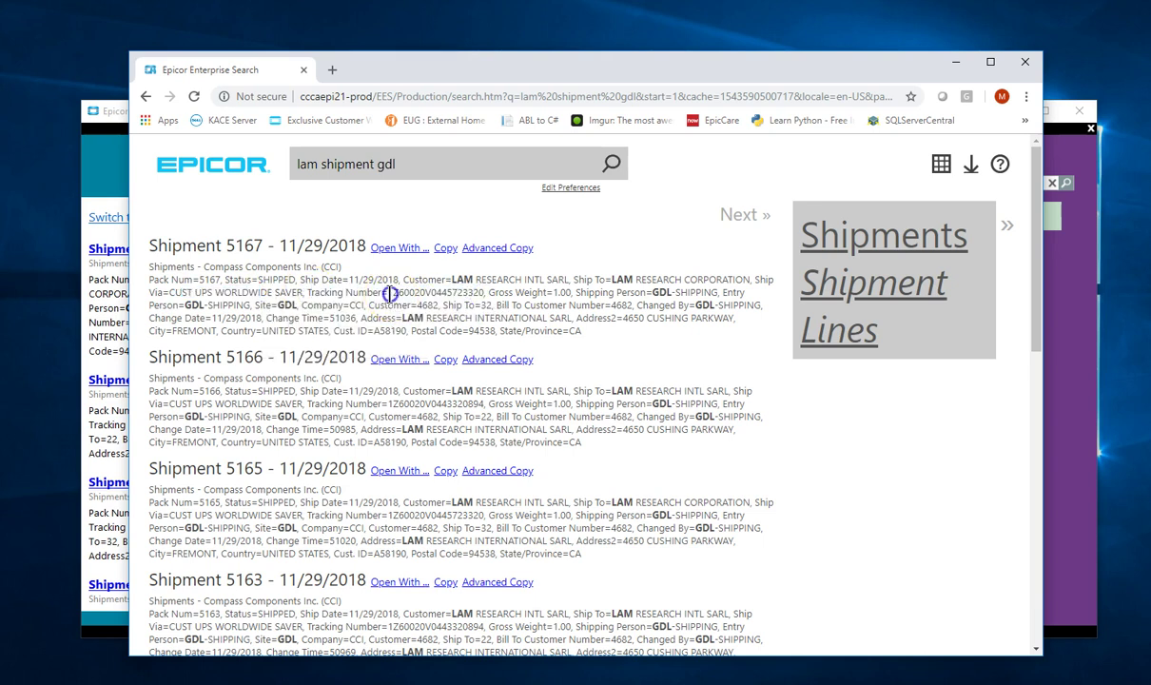
pyautogui.moveTo(390, 294); pyautogui.dragTo(485, 296)
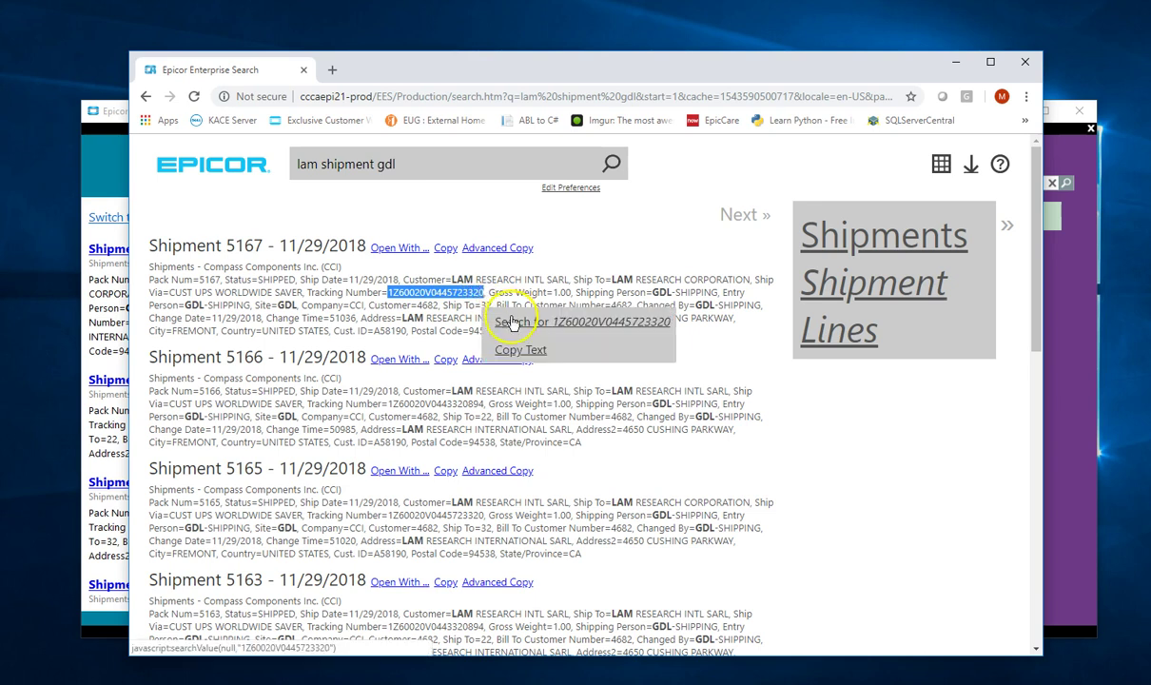
pyautogui.click(511, 322)
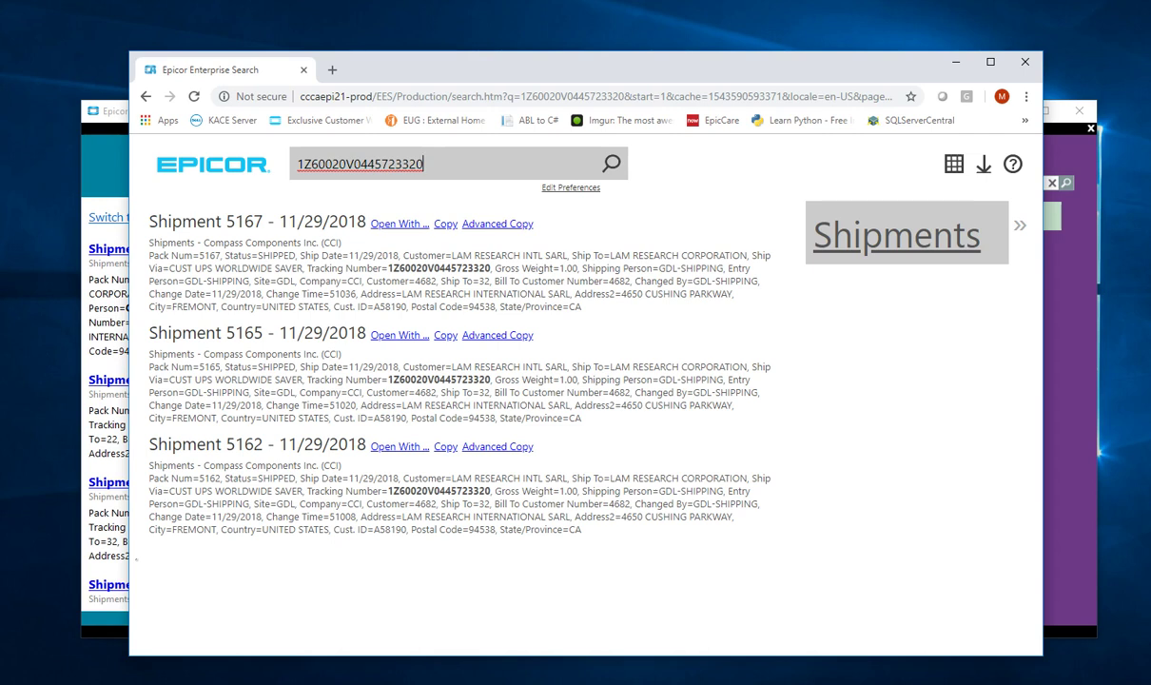
# - Close the browser and run a new Enterprise Search in Epicor for 'lam shipment dem'
pyautogui.click(1025, 61)
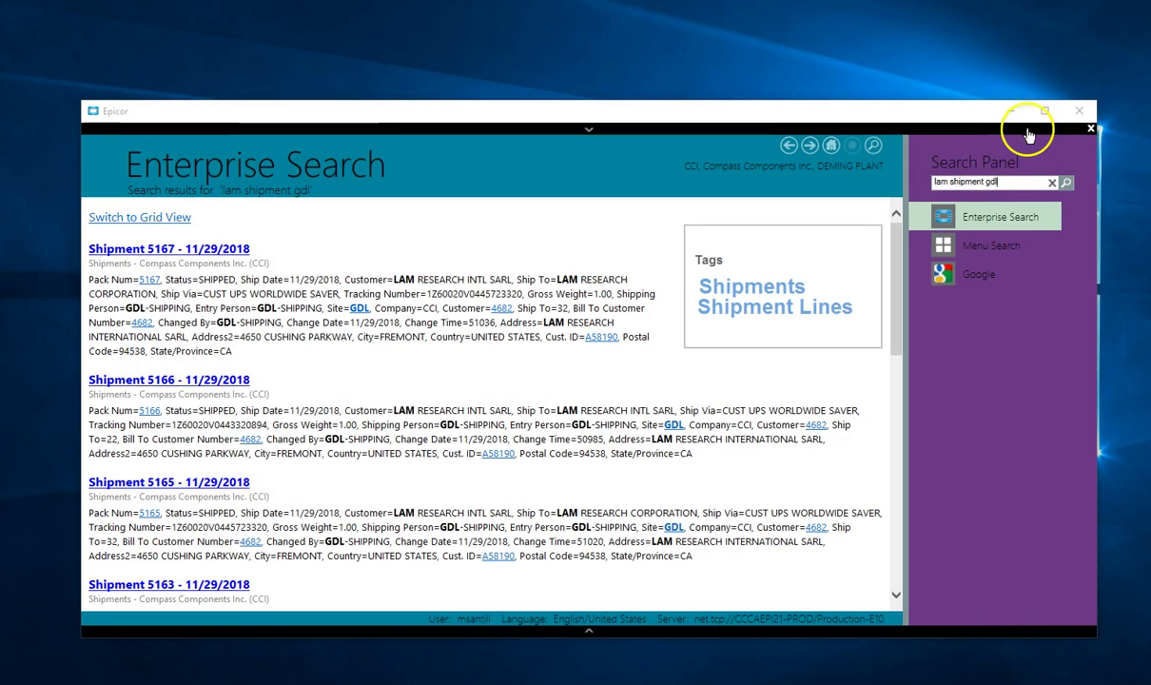
pyautogui.click(830, 145)
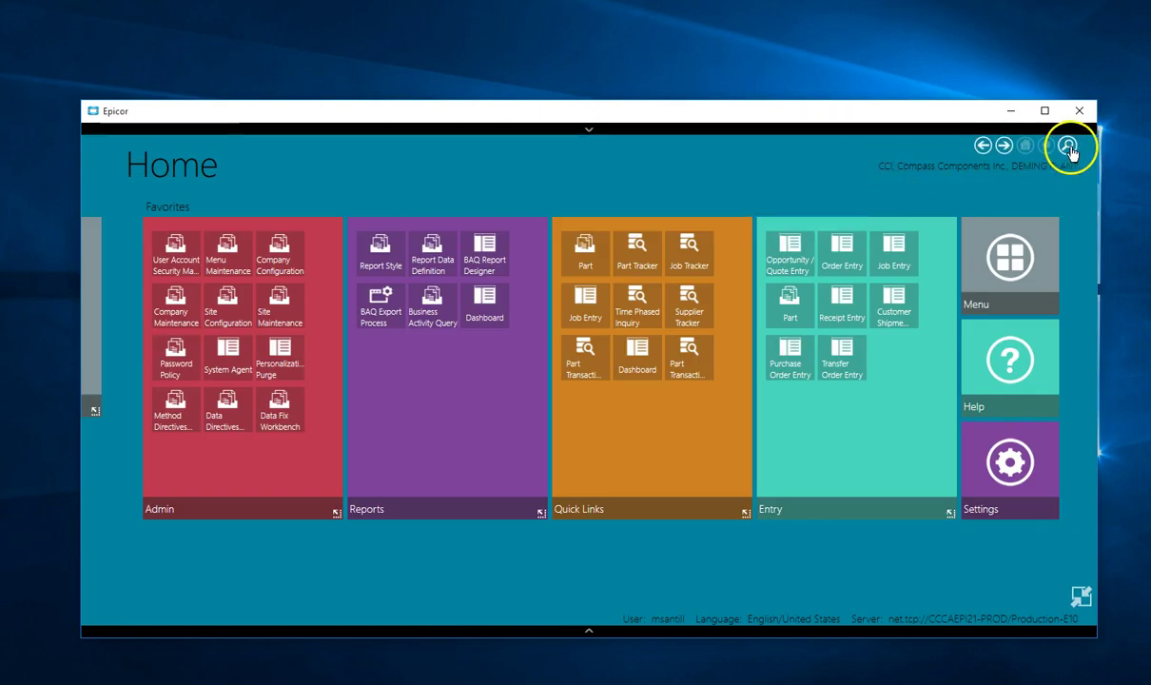
pyautogui.click(1070, 149)
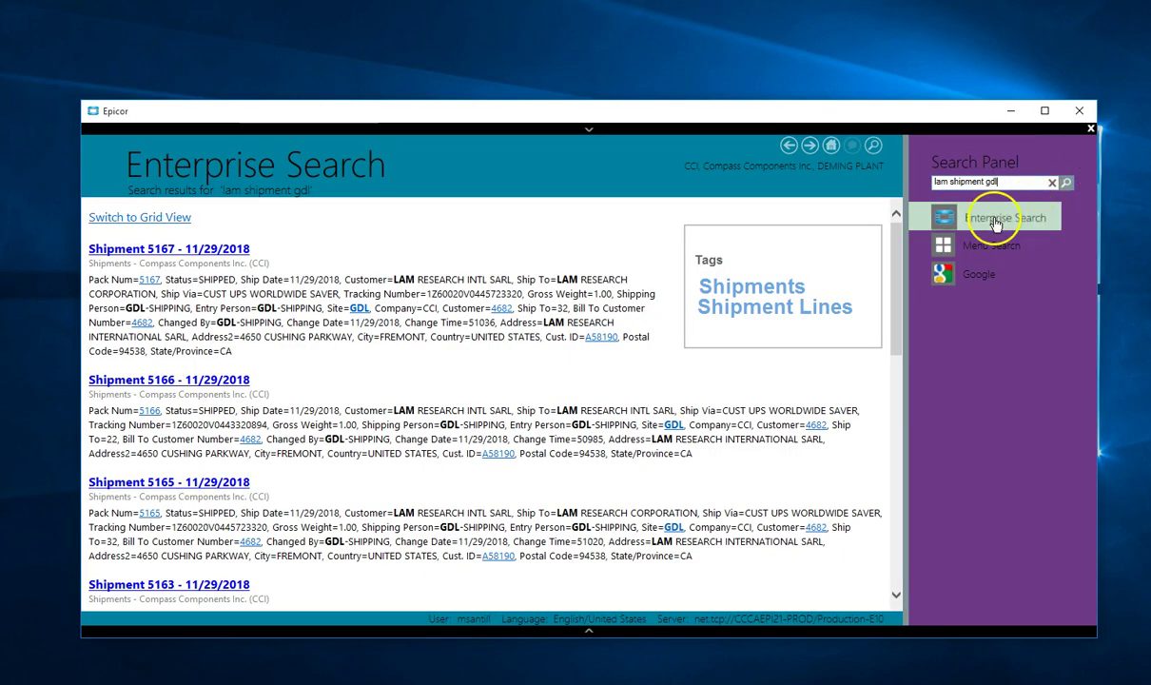
pyautogui.click(996, 222)
pyautogui.click(1051, 182)
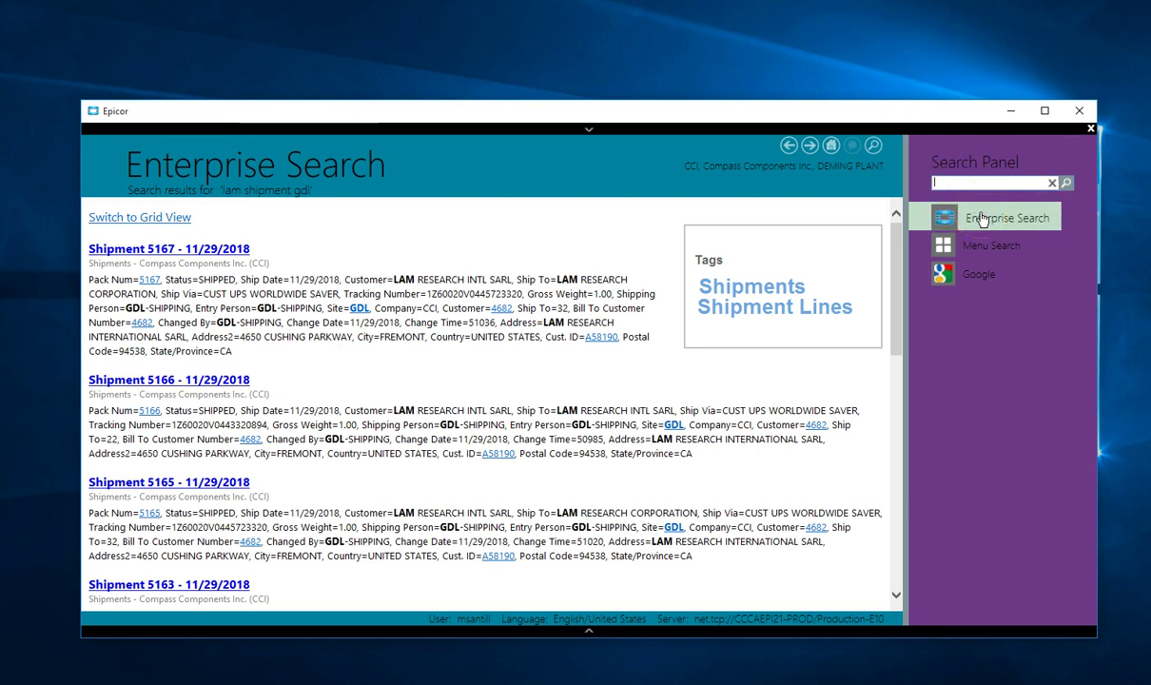
pyautogui.write('lam shipment dem')
pyautogui.click(982, 216)
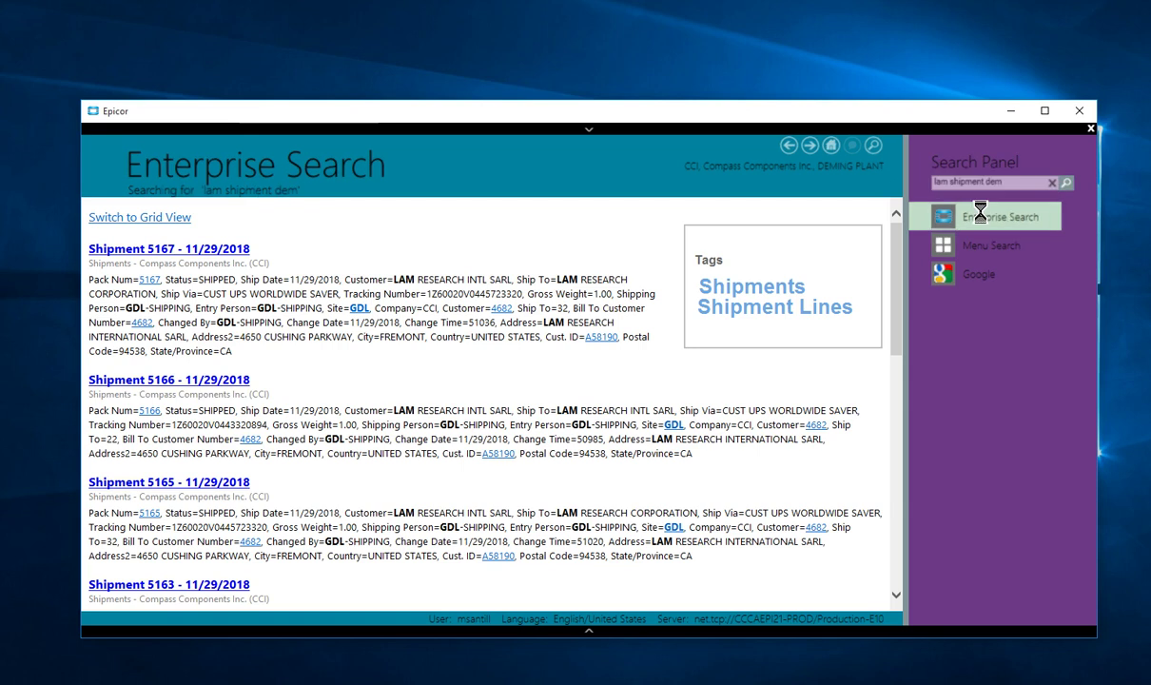